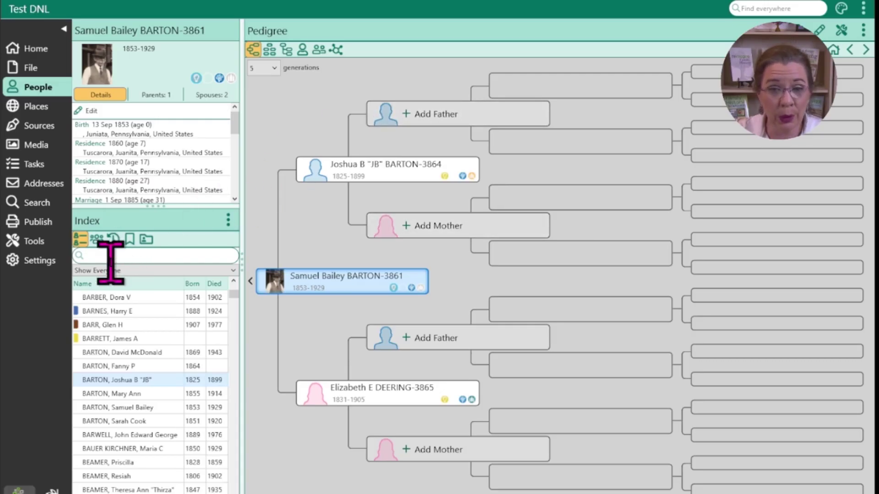
- Search the people index by surname alone, and by a surname followed by the first letters of a given name
{"action": "left_click", "coordinate": [89, 262]}
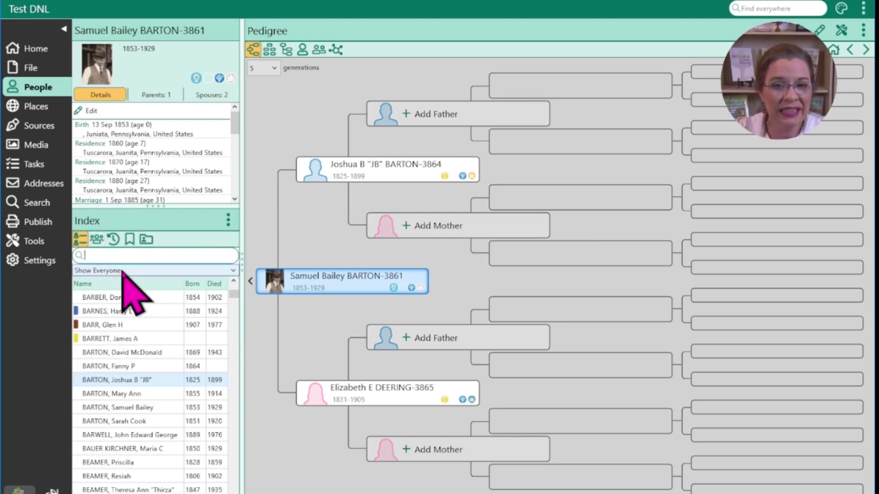
{"action": "type", "text": "Short"}
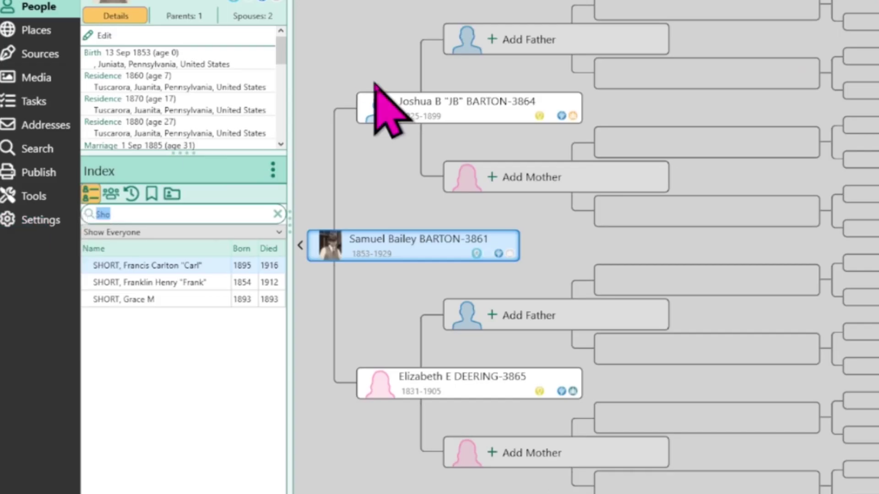
{"action": "type", "text": "geiszler, ge"}
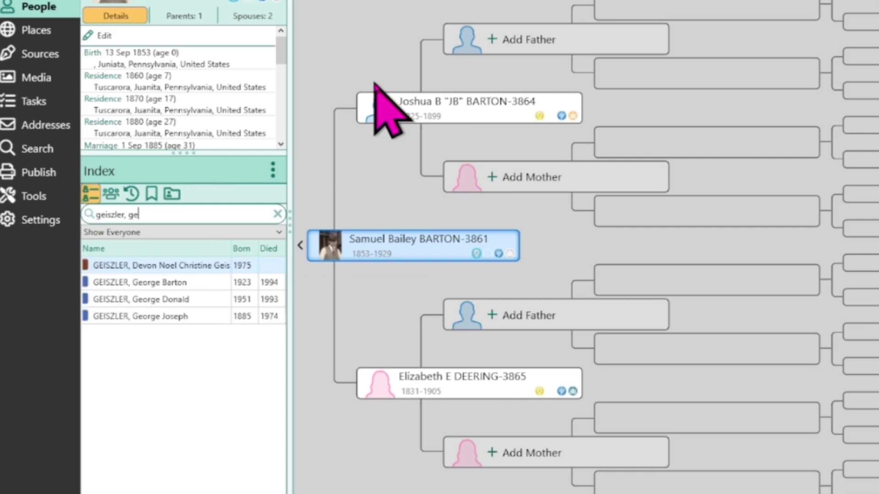
{"action": "key", "text": "BackSpace"}
{"action": "key", "text": "BackSpace"}
{"action": "key", "text": "BackSpace"}
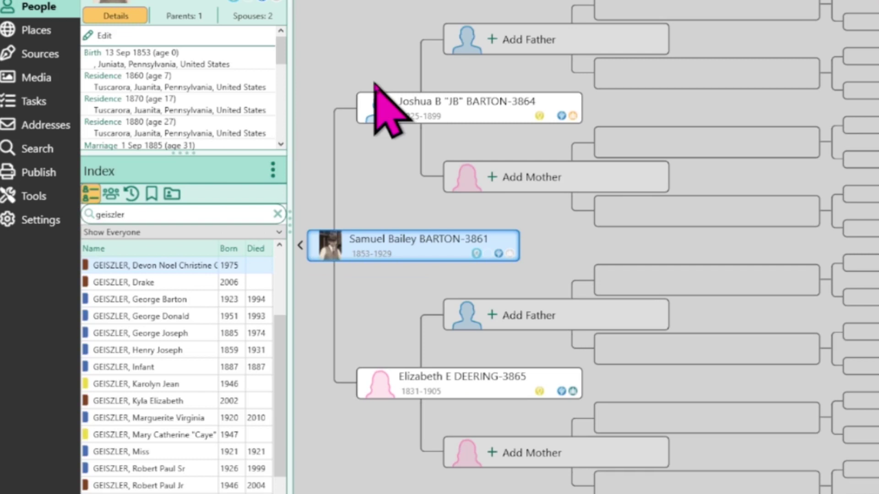
{"action": "type", "text": ", geo"}
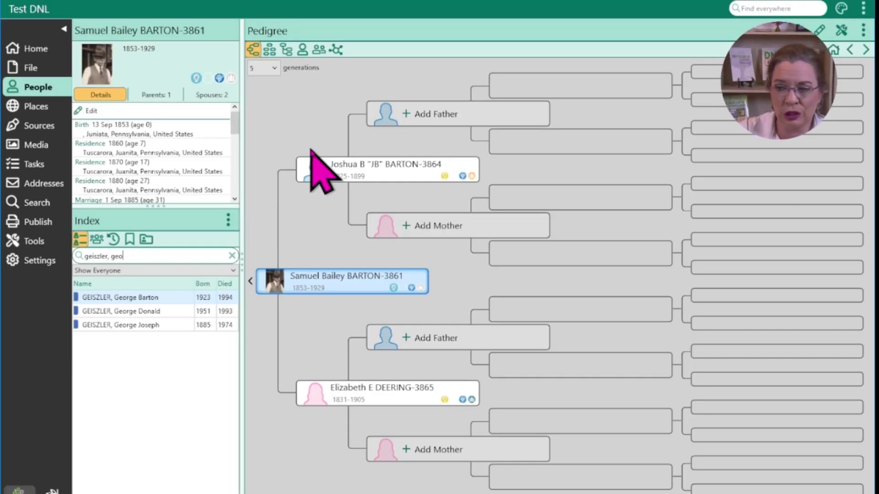
- Filter the people index by surname and first initial, and select the man born in 1895 who died in 1916
{"action": "triple_click", "coordinate": [187, 255]}
{"action": "type", "text": "short, c"}
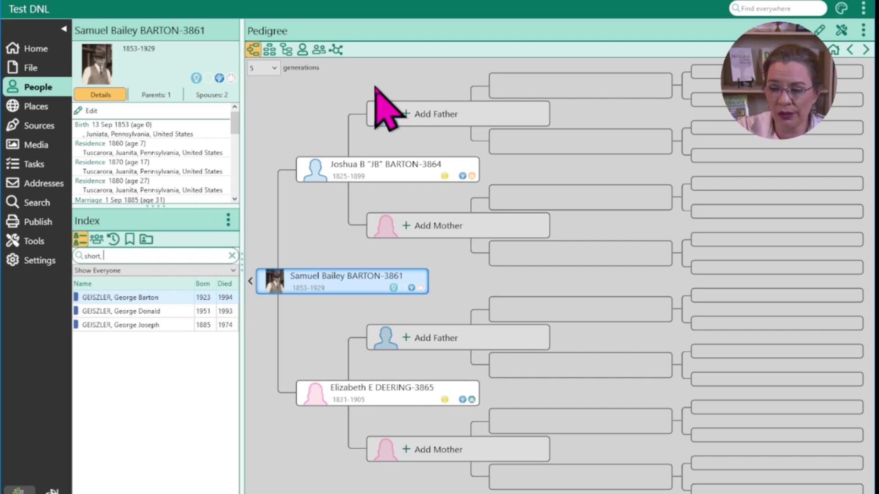
{"action": "left_click", "coordinate": [131, 298]}
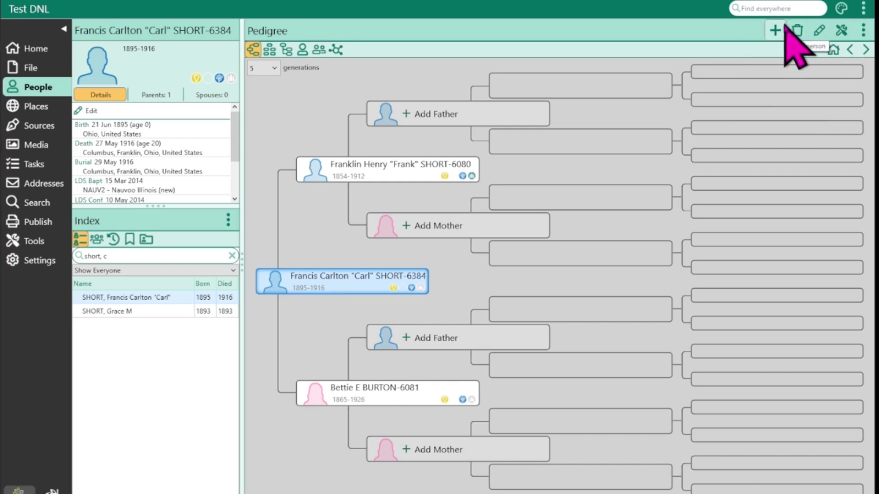
- Start a new association for the selected man and add the existing woman born in 1859 as the second associate
{"action": "left_click", "coordinate": [777, 30]}
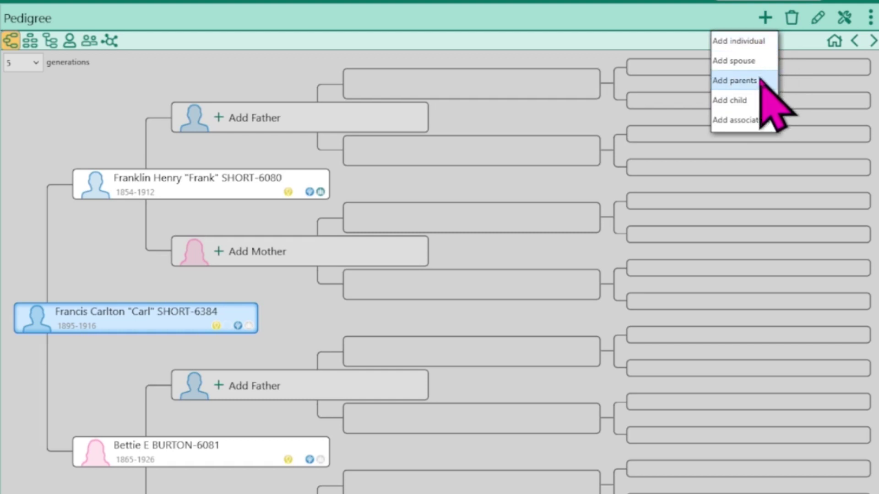
{"action": "left_click", "coordinate": [753, 120]}
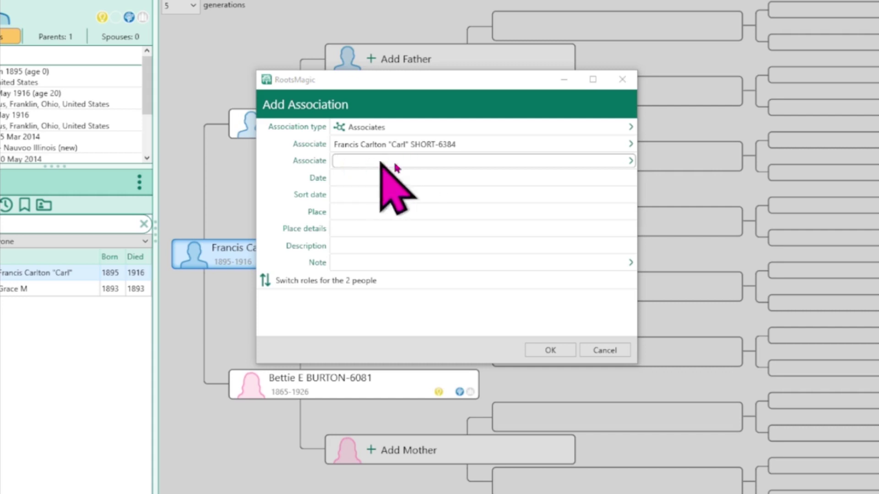
{"action": "left_click", "coordinate": [566, 165]}
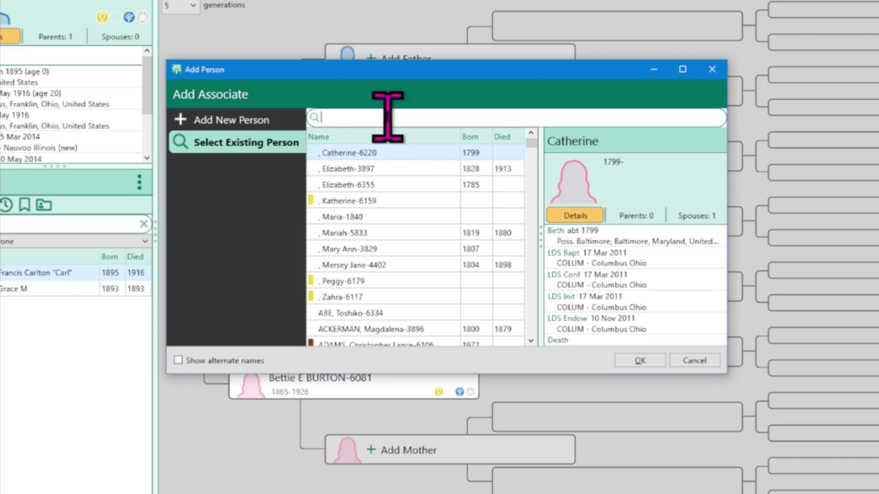
{"action": "left_click", "coordinate": [239, 123]}
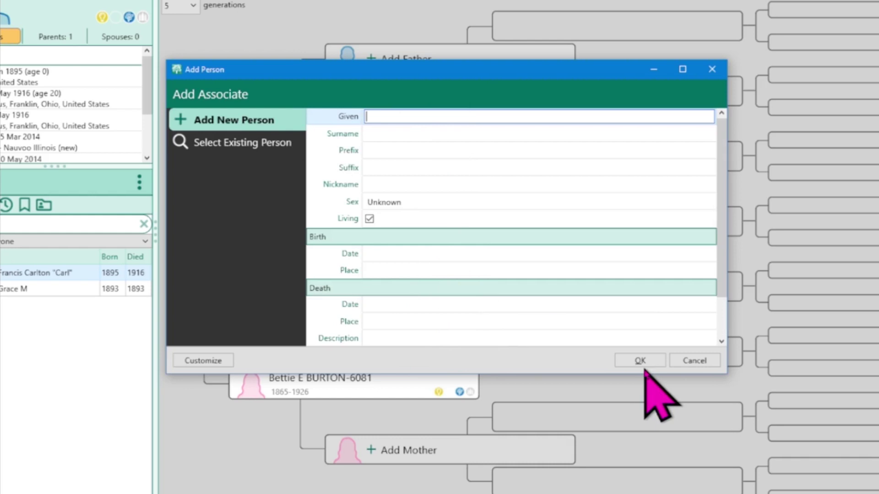
{"action": "left_click", "coordinate": [232, 145]}
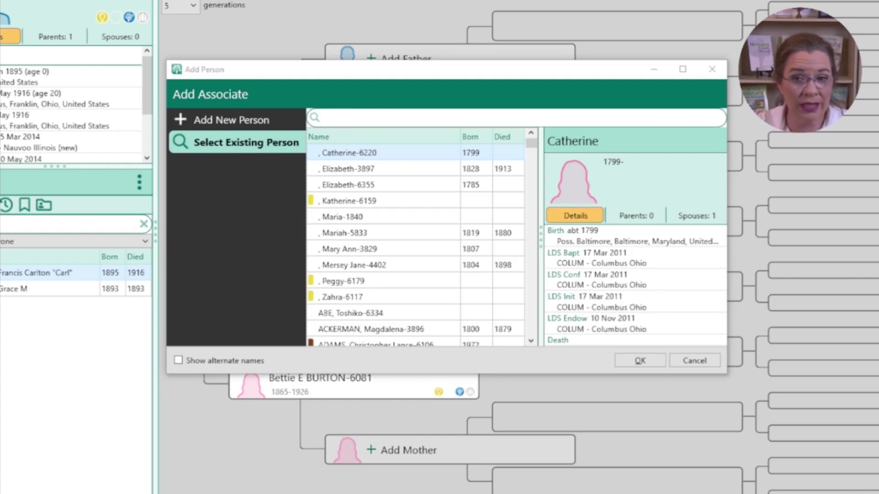
{"action": "left_click", "coordinate": [371, 113]}
{"action": "type", "text": "Townley, ev"}
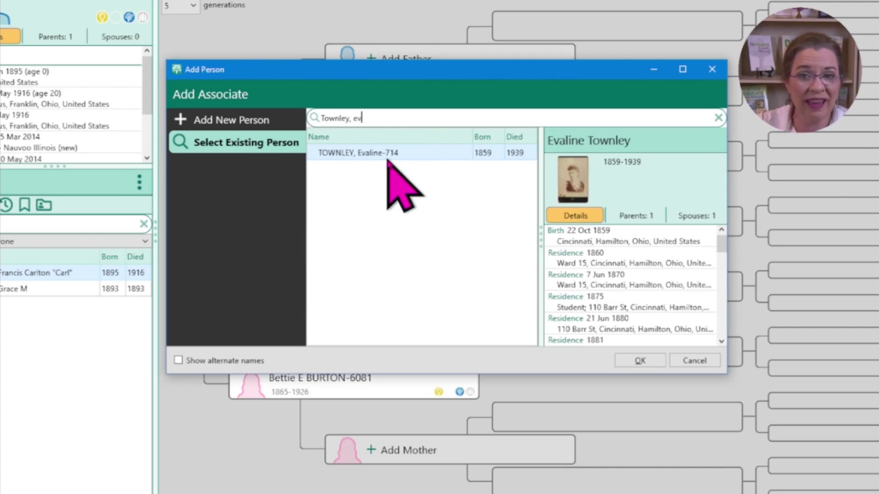
{"action": "left_click", "coordinate": [639, 360]}
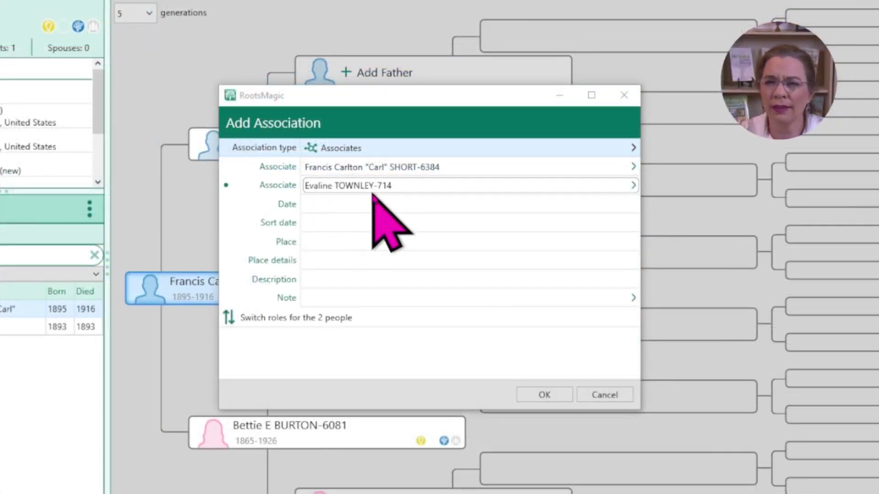
- Set the association type to Neighbors
{"action": "left_click", "coordinate": [428, 154]}
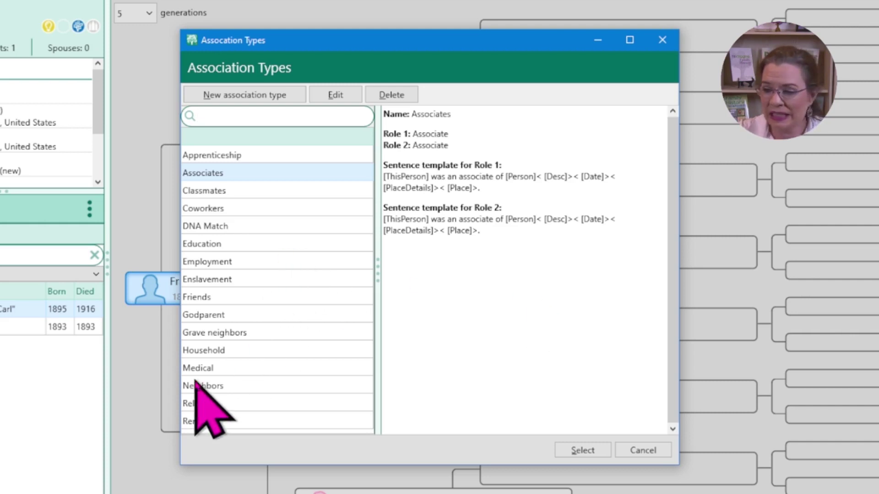
{"action": "left_click", "coordinate": [229, 389]}
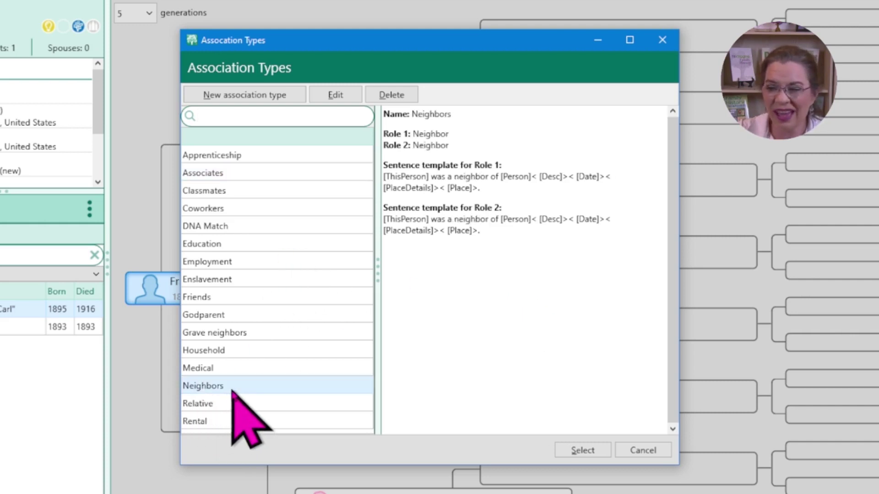
{"action": "left_click", "coordinate": [578, 453]}
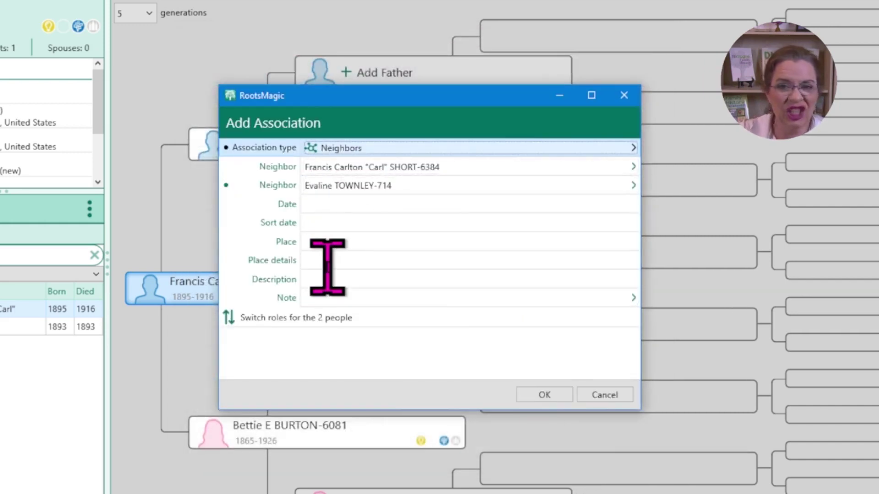
- Create a new association type named Engagement with fiancé as Role 1 and fiancée as Role 2
{"action": "left_click", "coordinate": [412, 148]}
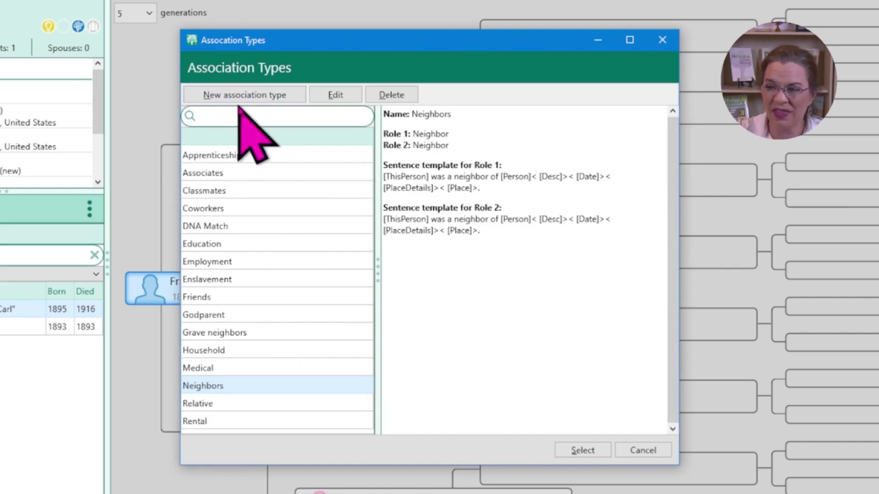
{"action": "left_click", "coordinate": [248, 95]}
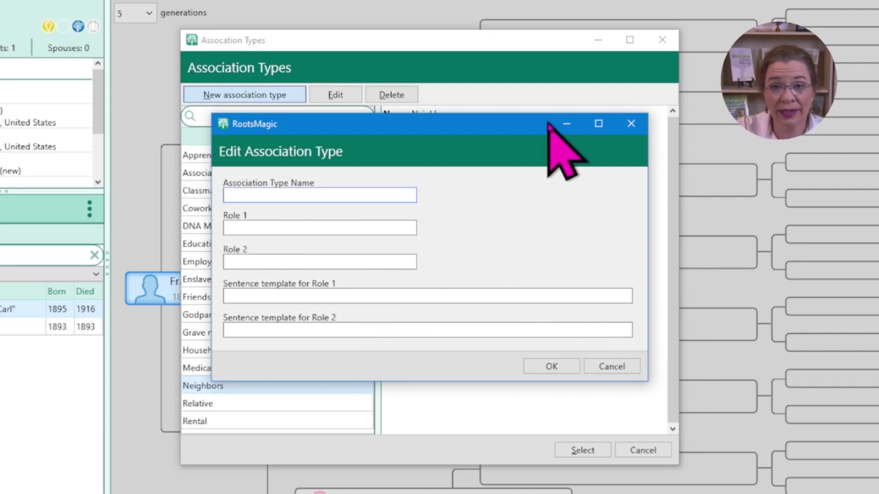
{"action": "type", "text": "Engagement"}
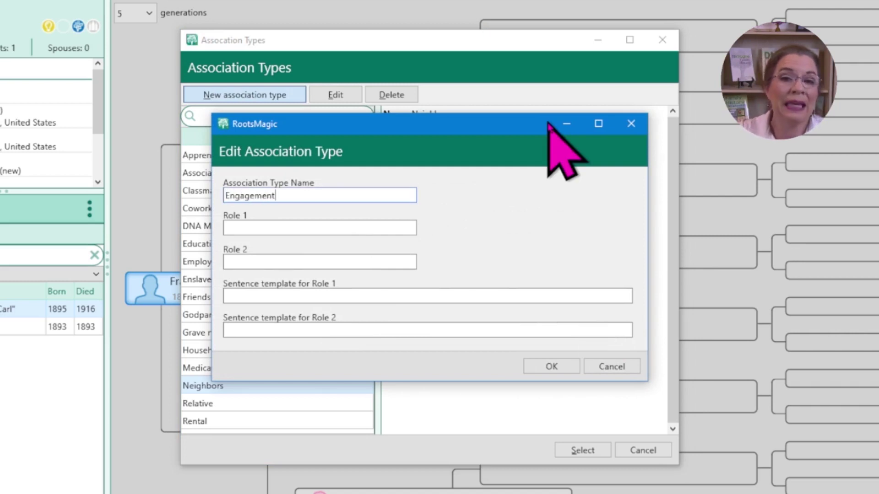
{"action": "left_click", "coordinate": [369, 227]}
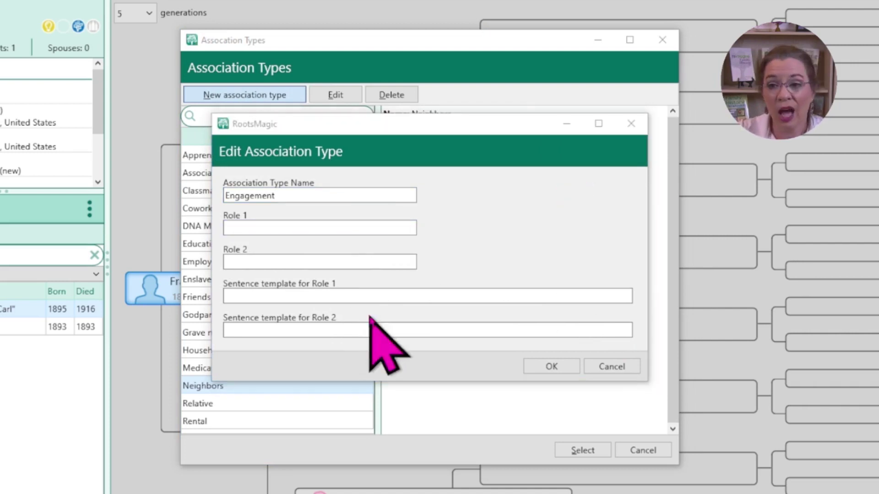
{"action": "type", "text": "fiancé"}
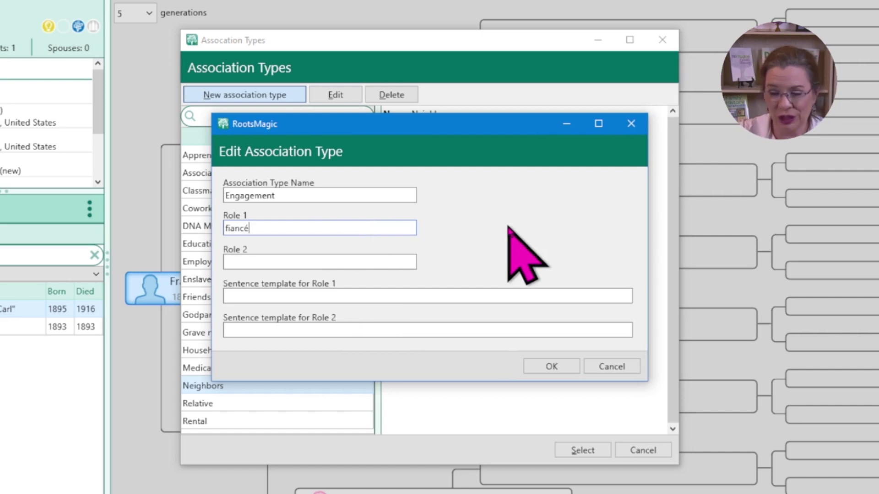
{"action": "left_click", "coordinate": [316, 263]}
{"action": "type", "text": "fiancée"}
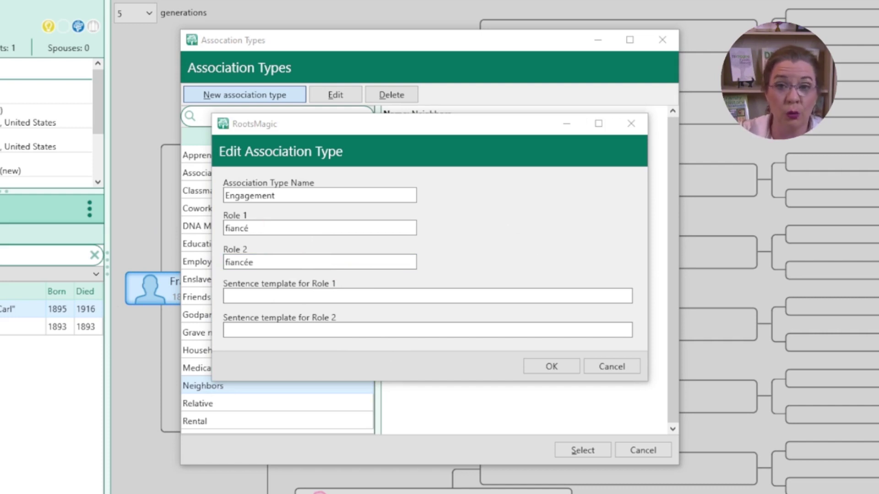
{"action": "left_click", "coordinate": [556, 365]}
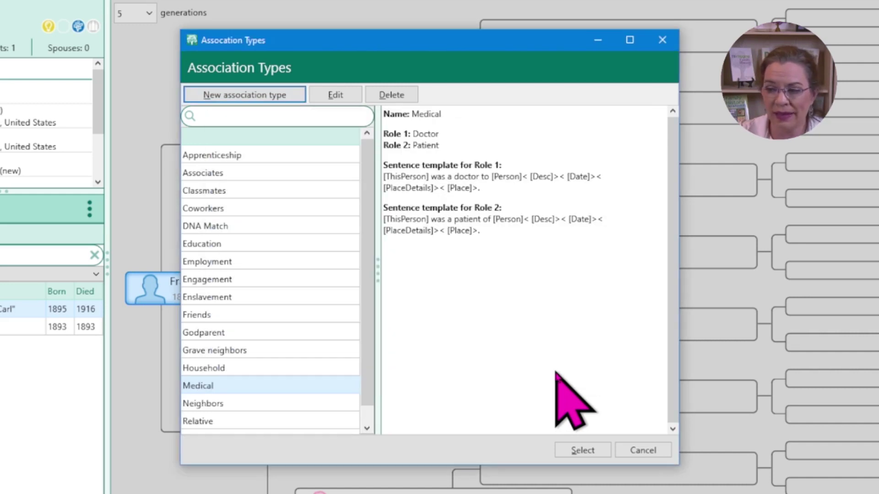
- Copy the Role 1 sentence template from the Associates type and paste it into Notepad
{"action": "left_click", "coordinate": [288, 280]}
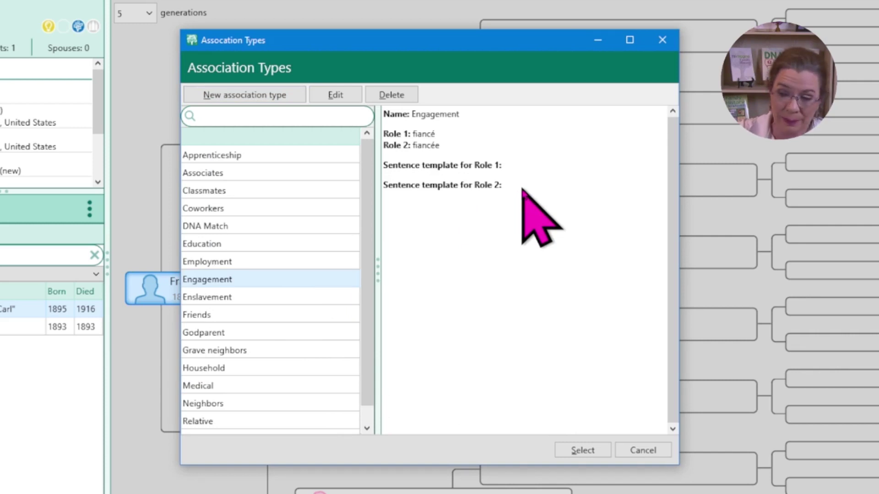
{"action": "left_click", "coordinate": [232, 177]}
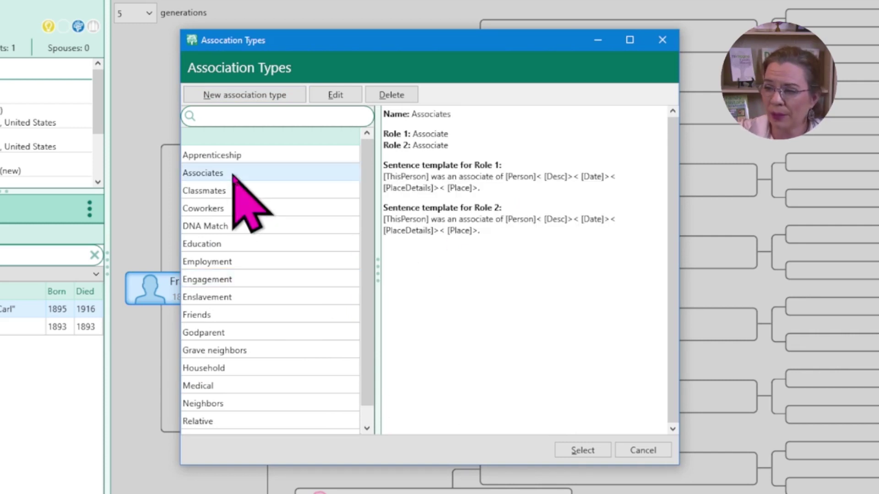
{"action": "left_click", "coordinate": [338, 100]}
{"action": "left_click_drag", "start_coordinate": [571, 296], "coordinate": [10, 270]}
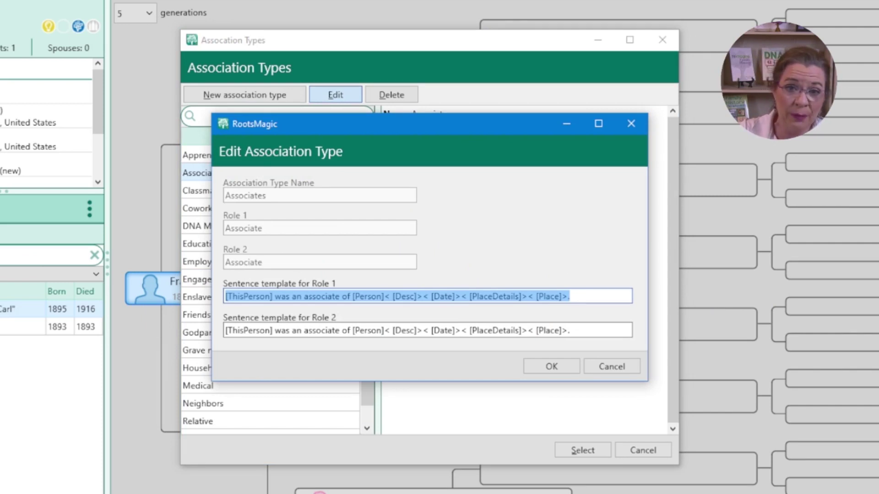
{"action": "key", "text": "alt+Tab"}
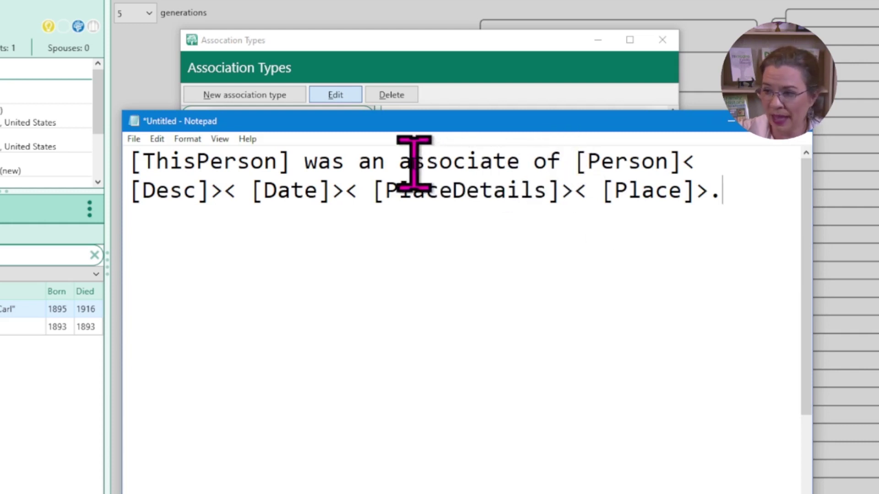
- Reword the template in Notepad into two versions, "[This person] was the fiancé of" and "[This person] was the fiancée of", keeping the remaining placeholders
{"action": "left_click_drag", "start_coordinate": [400, 162], "coordinate": [518, 163]}
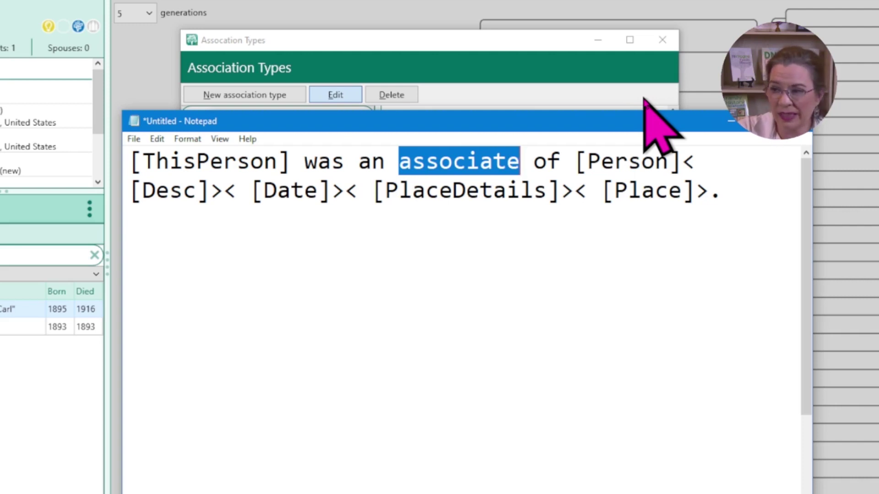
{"action": "type", "text": "finace"}
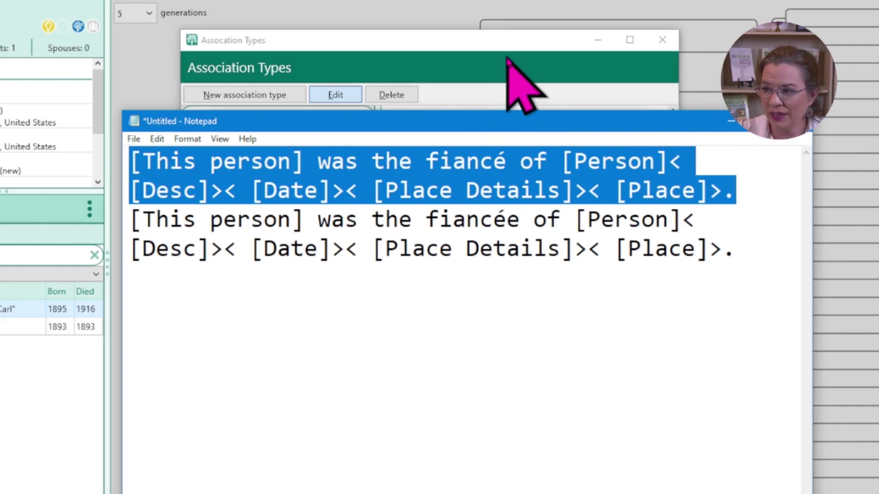
{"action": "left_click", "coordinate": [514, 89]}
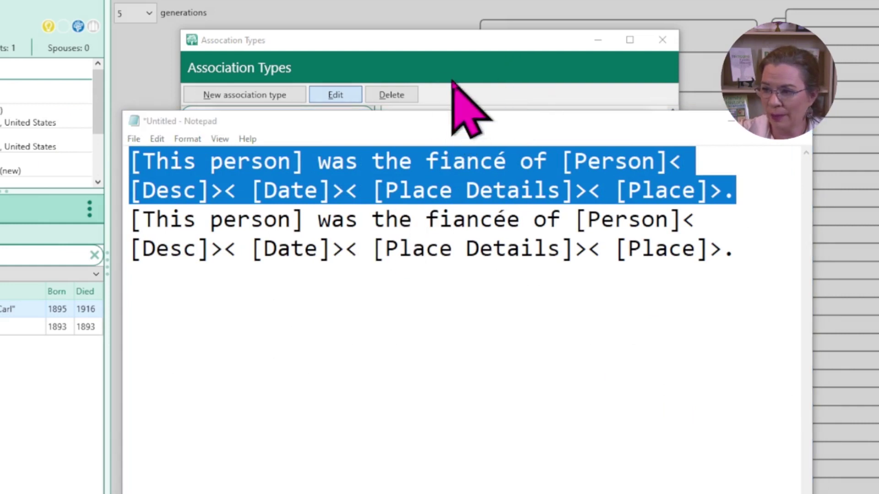
- Set the Engagement type's Role 1 sentence template to "[This person] was the fiancé of [Person]< [Desc]>< [Date]>< [Place Details]>< [Place]>."
{"action": "left_click", "coordinate": [730, 121]}
{"action": "left_click", "coordinate": [251, 279]}
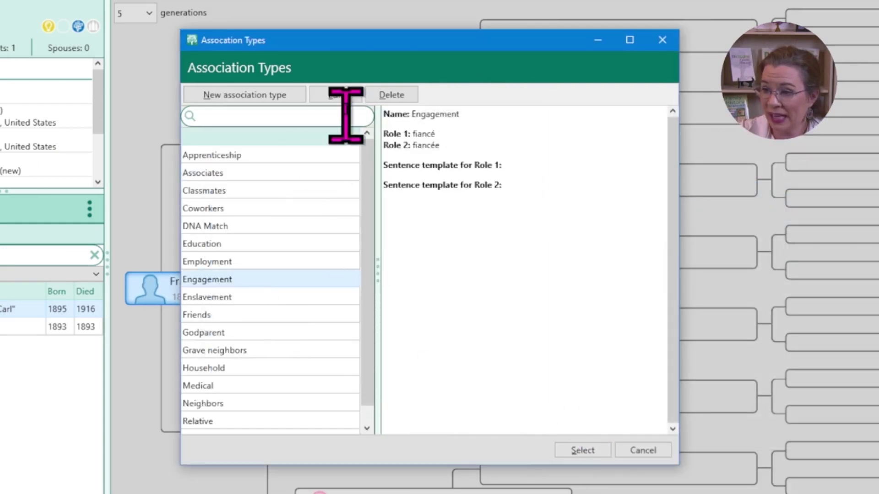
{"action": "left_click", "coordinate": [341, 94]}
{"action": "left_click", "coordinate": [375, 296]}
{"action": "type", "text": "[This person] was the fiancé of [Person]< [Desc]>< [Date]>< [Place Details]>< [Place]>."}
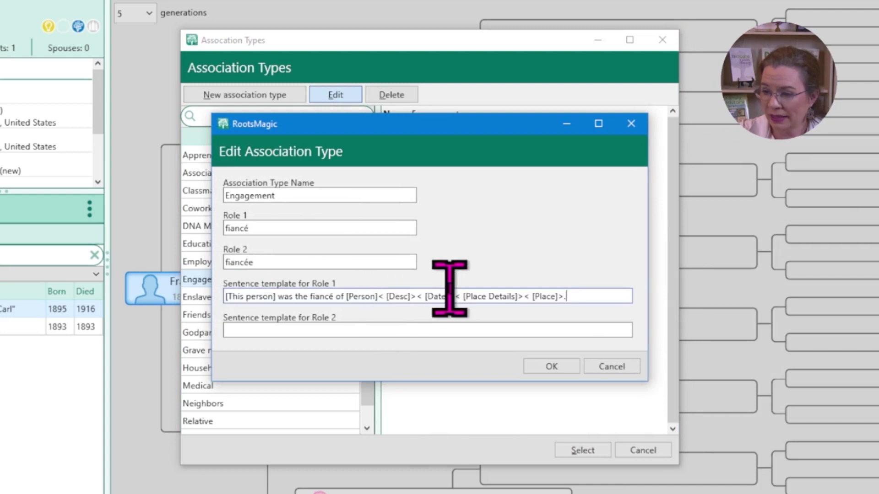
- Set the Engagement type's Role 2 sentence template to "[This person] was the fiancée of [Person]< [Desc]>< [Date]>< [Place Details]>< [Place]>." and select the type for the association
{"action": "key", "text": "alt+Tab"}
{"action": "left_click_drag", "start_coordinate": [734, 250], "coordinate": [102, 204]}
{"action": "key", "text": "ctrl+x"}
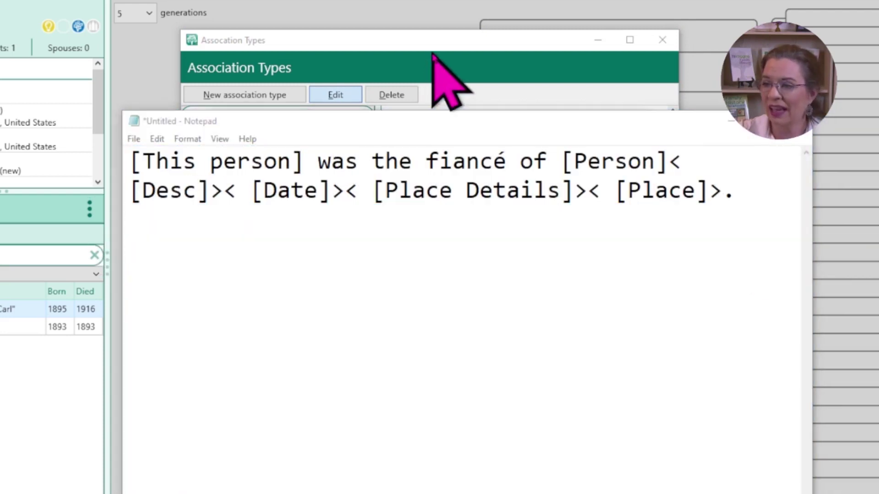
{"action": "left_click", "coordinate": [732, 121]}
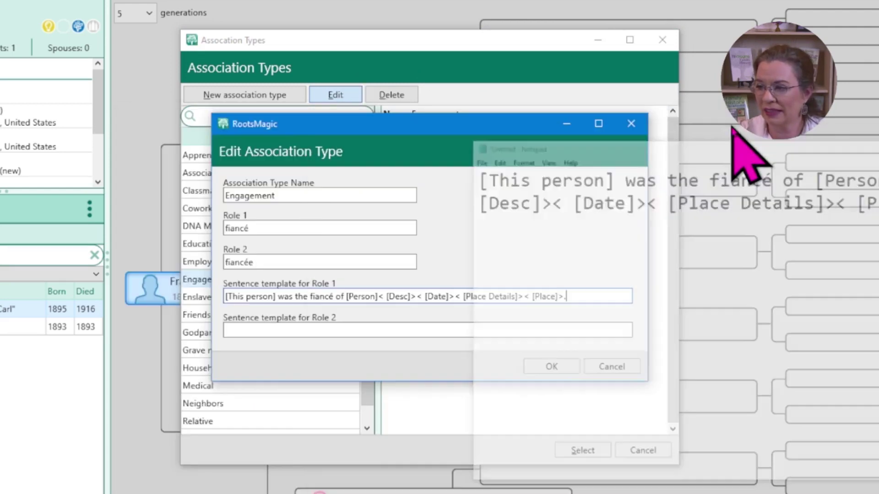
{"action": "left_click", "coordinate": [456, 330]}
{"action": "key", "text": "ctrl+v"}
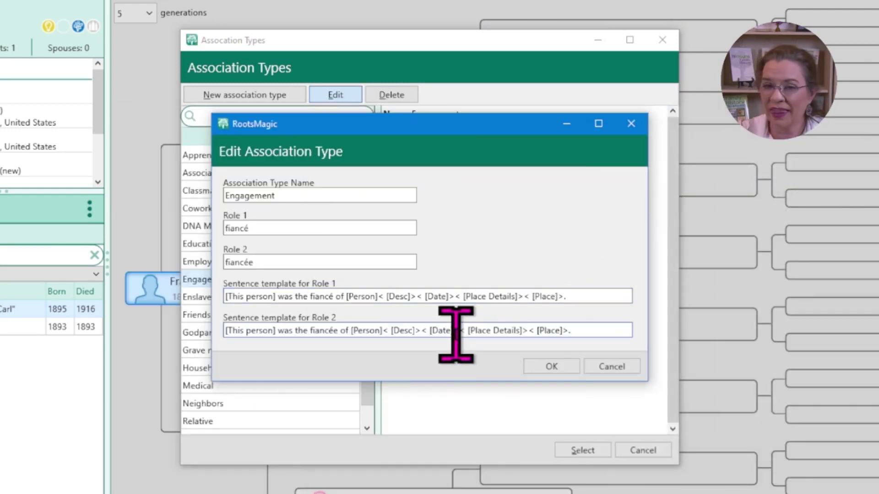
{"action": "left_click", "coordinate": [554, 371]}
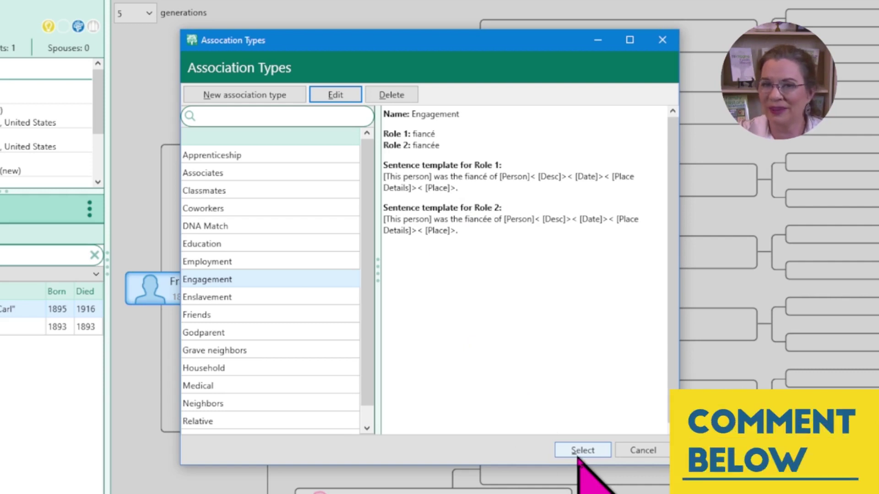
{"action": "left_click", "coordinate": [589, 446]}
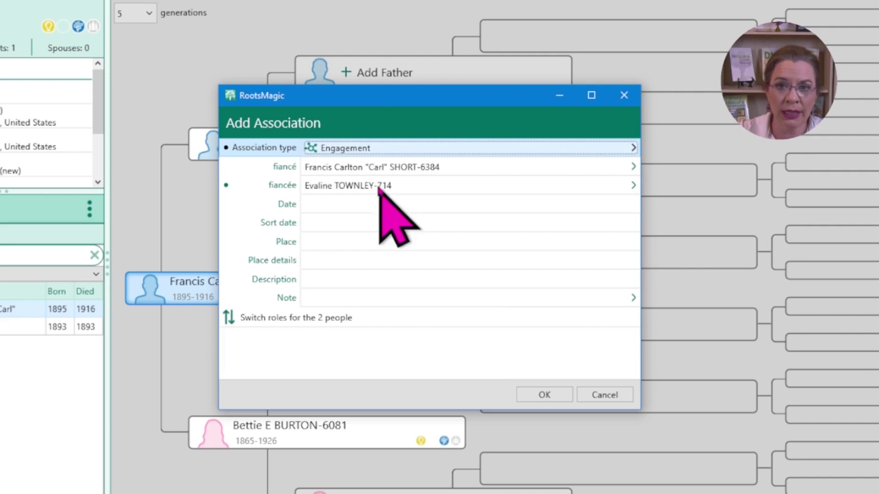
- Set the Engagement association's date to 1916 and its place to Columbus, Franklin, Ohio, United States
{"action": "left_click", "coordinate": [375, 204]}
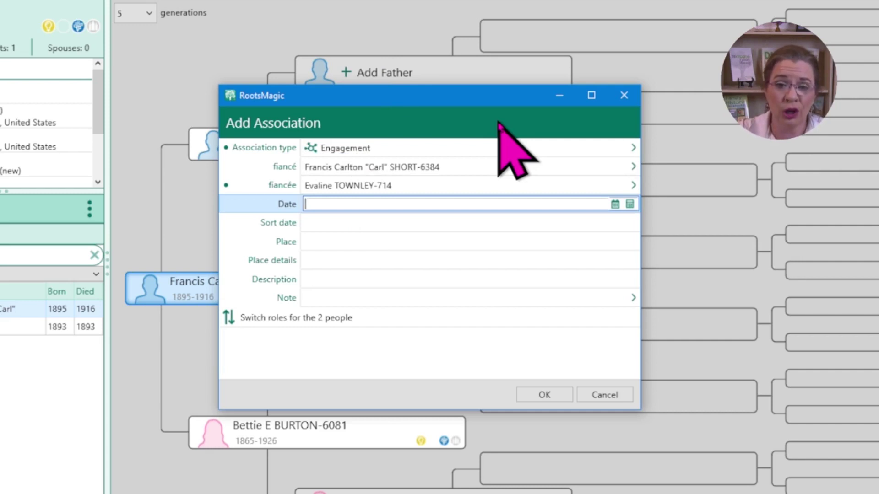
{"action": "type", "text": "1916"}
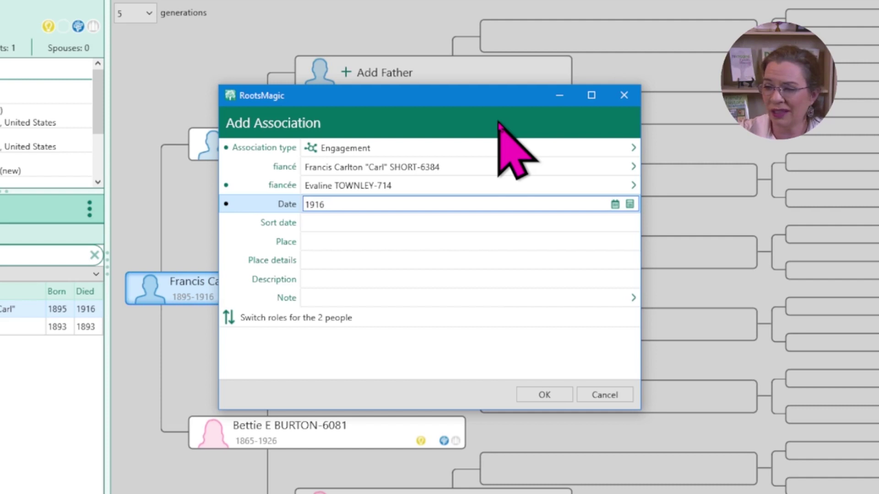
{"action": "left_click", "coordinate": [443, 240]}
{"action": "type", "text": "Columbus, Franklin, Ohio, United States"}
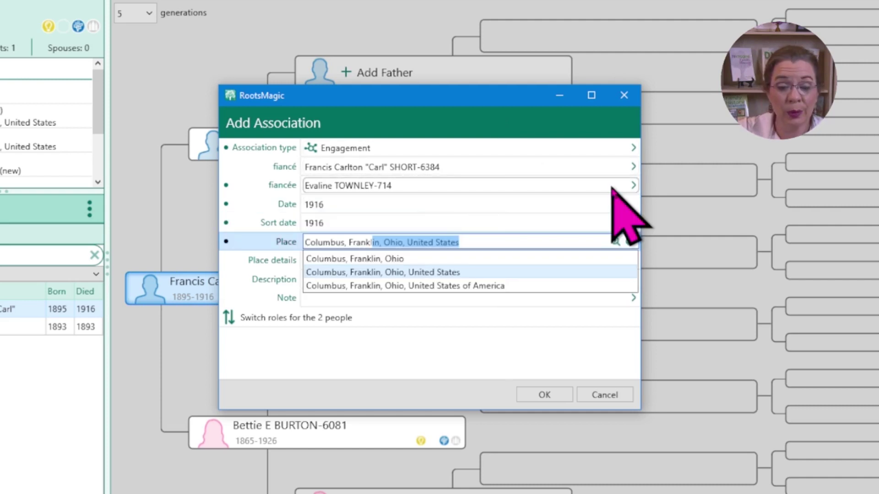
{"action": "key", "text": "Tab"}
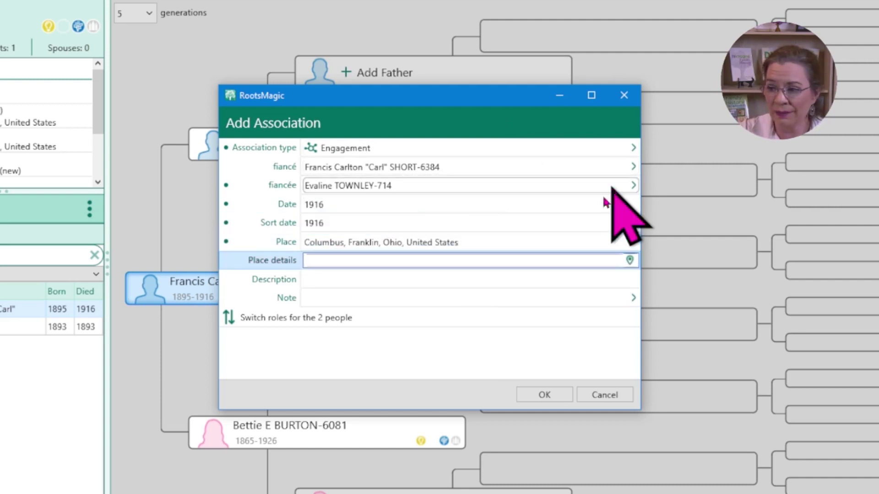
- Paste a description stating that the couple planned to marry but didn't formalize their intentions, as he died during their engagement
{"action": "left_click", "coordinate": [431, 280]}
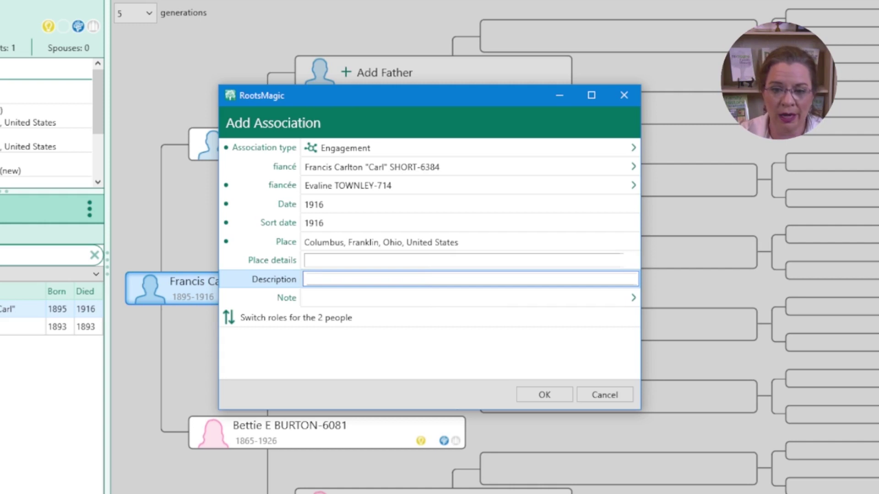
{"action": "left_click", "coordinate": [369, 277]}
{"action": "key", "text": "ctrl+v"}
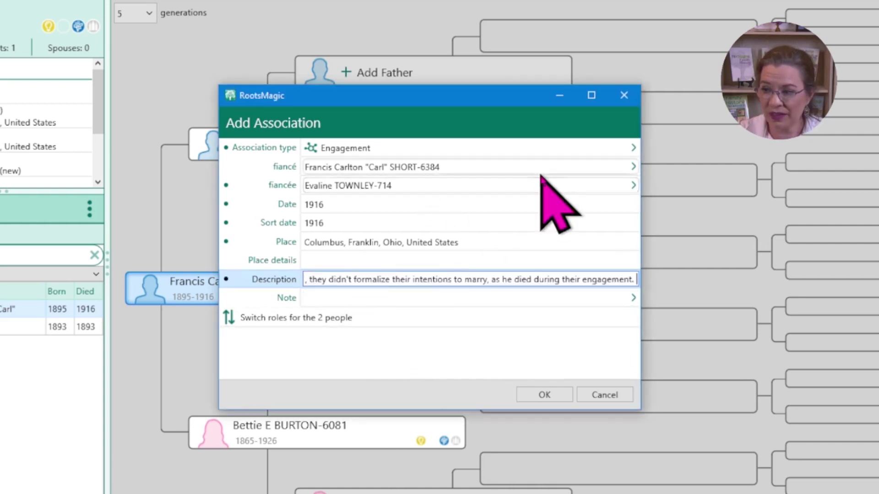
- Read through the full engagement description from its beginning to its end
{"action": "key", "text": "Home"}
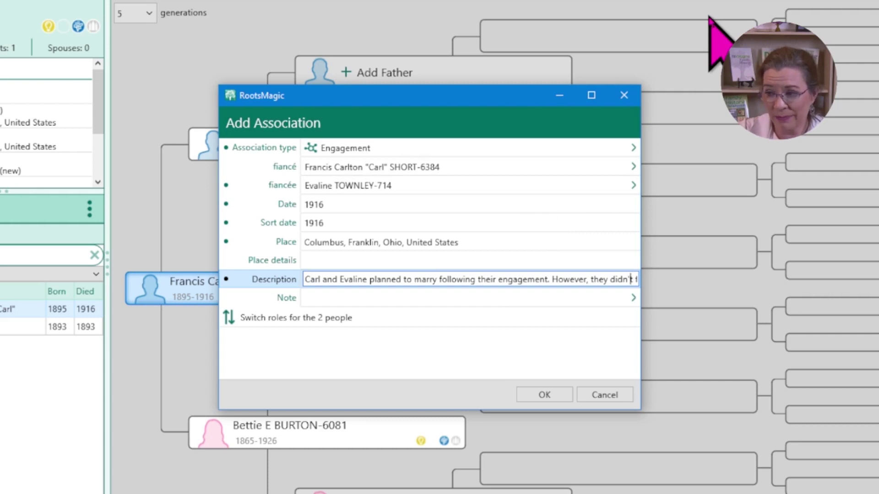
{"action": "key", "text": "Right"}
{"action": "key", "text": "Right"}
{"action": "key", "text": "Right"}
{"action": "key", "text": "Right"}
{"action": "key", "text": "Right"}
{"action": "key", "text": "Right"}
{"action": "key", "text": "Right"}
{"action": "key", "text": "Right"}
{"action": "key", "text": "Right"}
{"action": "key", "text": "Right"}
{"action": "key", "text": "Right"}
{"action": "key", "text": "Right"}
{"action": "key", "text": "Right"}
{"action": "key", "text": "Right"}
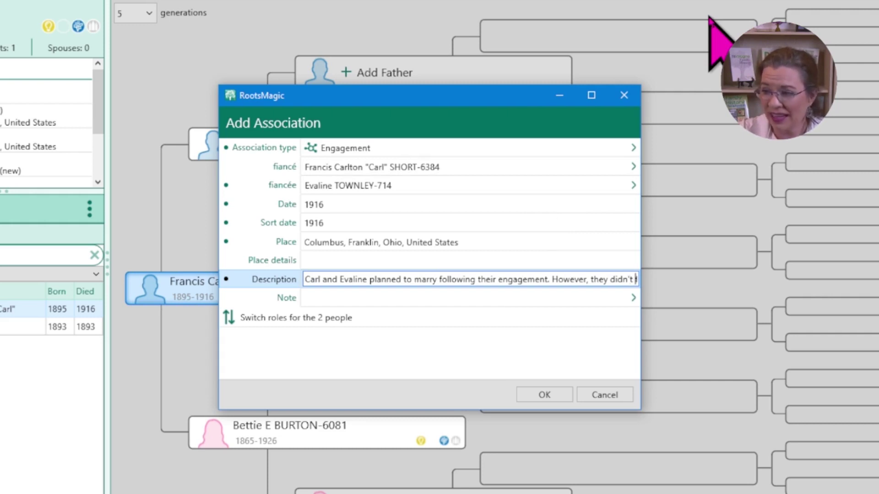
{"action": "key", "text": "Right"}
{"action": "key", "text": "Right"}
{"action": "key", "text": "Right"}
{"action": "key", "text": "Right"}
{"action": "key", "text": "Right"}
{"action": "key", "text": "Right"}
{"action": "key", "text": "Right"}
{"action": "key", "text": "Right"}
{"action": "key", "text": "Right"}
{"action": "key", "text": "Right"}
{"action": "key", "text": "Right"}
{"action": "key", "text": "Right"}
{"action": "key", "text": "Right"}
{"action": "key", "text": "Right"}
{"action": "key", "text": "Right"}
{"action": "key", "text": "Right"}
{"action": "key", "text": "Right"}
{"action": "key", "text": "Right"}
{"action": "key", "text": "Right"}
{"action": "key", "text": "Right"}
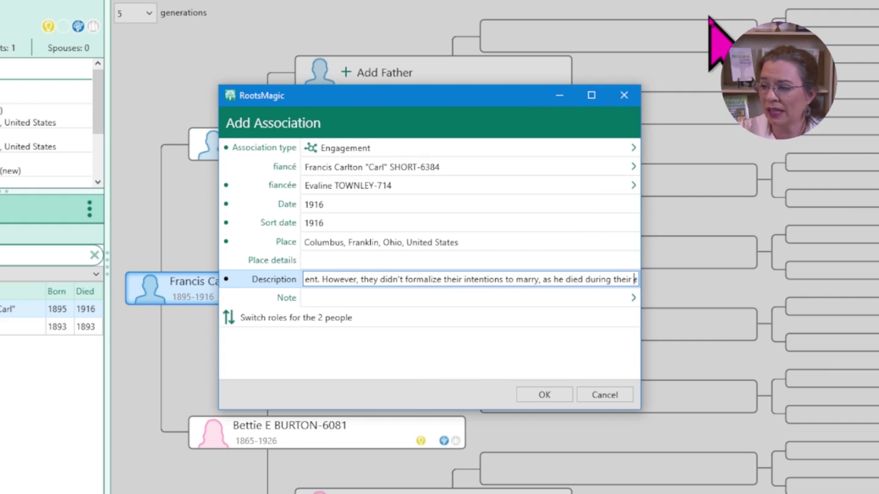
{"action": "key", "text": "Right"}
{"action": "key", "text": "Right"}
{"action": "key", "text": "Right"}
{"action": "key", "text": "Right"}
{"action": "key", "text": "Right"}
{"action": "key", "text": "Right"}
{"action": "key", "text": "Right"}
{"action": "key", "text": "Right"}
{"action": "key", "text": "Right"}
{"action": "key", "text": "Right"}
{"action": "key", "text": "Right"}
{"action": "key", "text": "Right"}
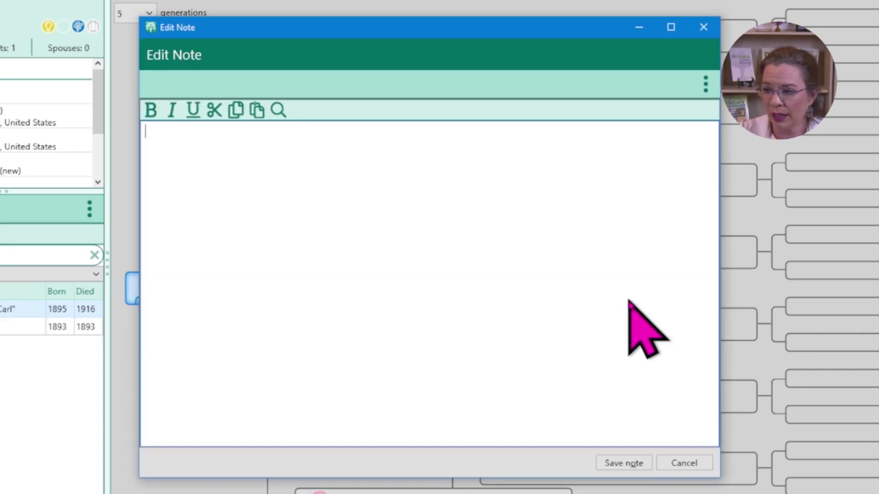
- Add a note that 1916 was chosen to indicate they were engaged at the time of his death, and save the Engagement association
{"action": "left_click", "coordinate": [625, 300]}
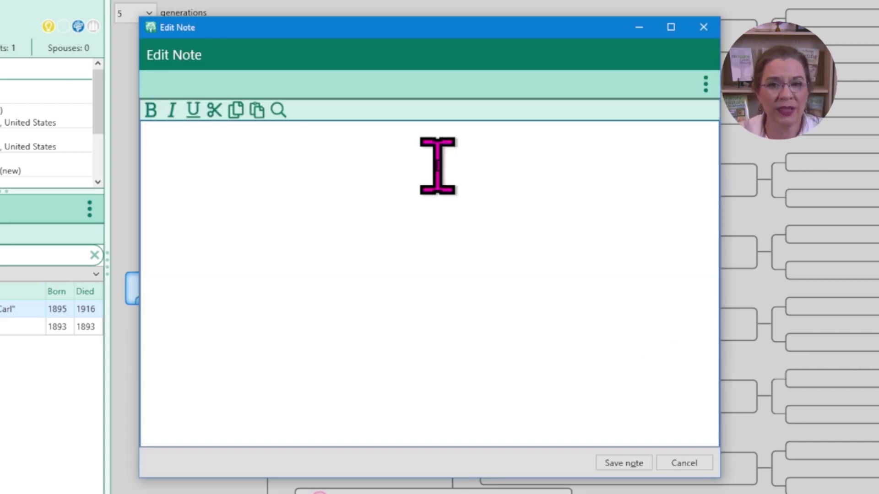
{"action": "key", "text": "ctrl+v"}
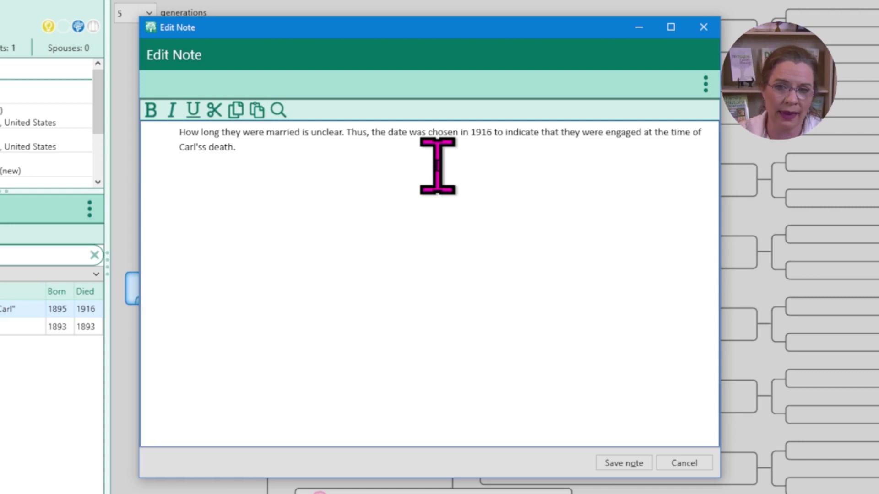
{"action": "left_click", "coordinate": [627, 464]}
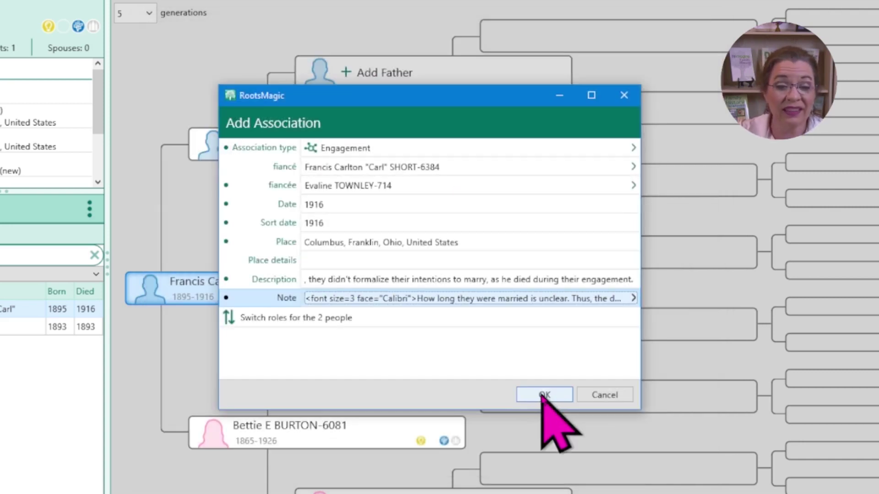
{"action": "left_click", "coordinate": [543, 395]}
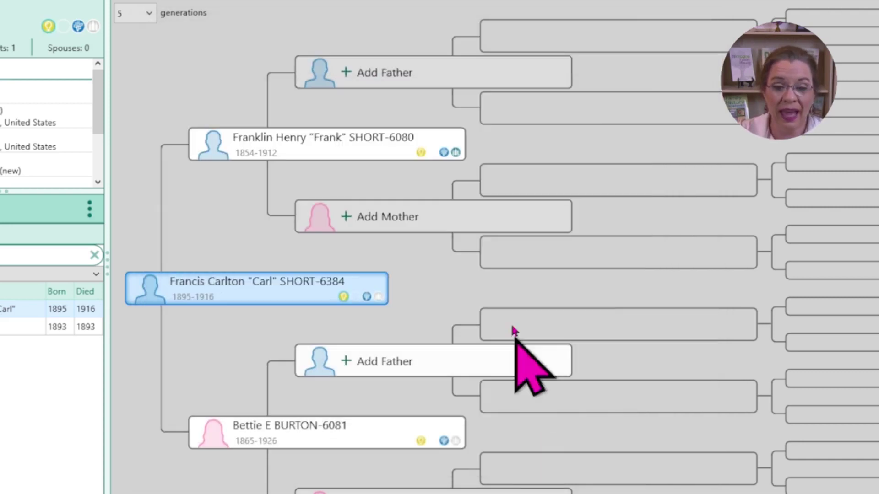
- Open the fiancé's record from the pedigree to check the Engagement association
{"action": "double_click", "coordinate": [230, 287]}
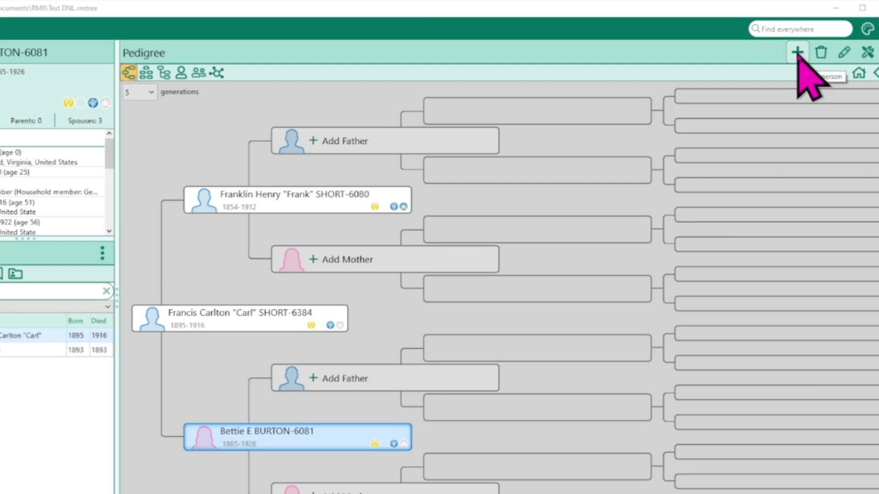
- Start an Associates association for the fiancé's mother and choose the fiancée's existing record as the second associate
{"action": "left_click", "coordinate": [798, 52]}
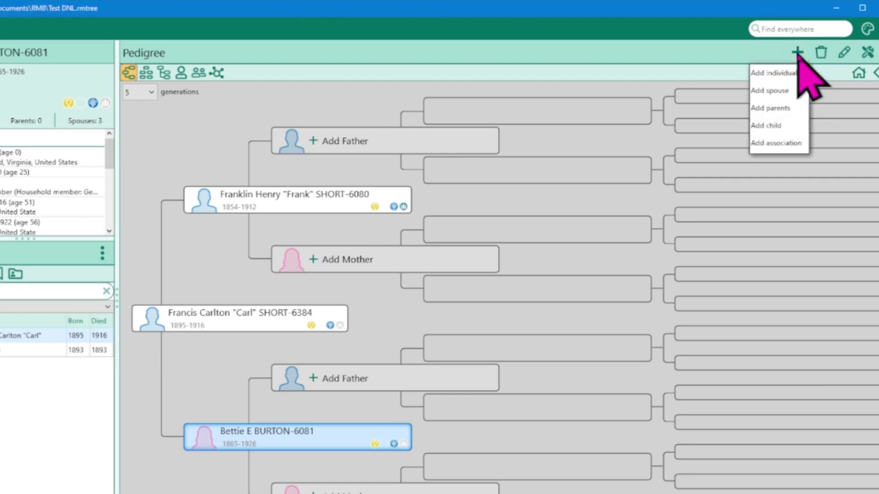
{"action": "left_click", "coordinate": [778, 144]}
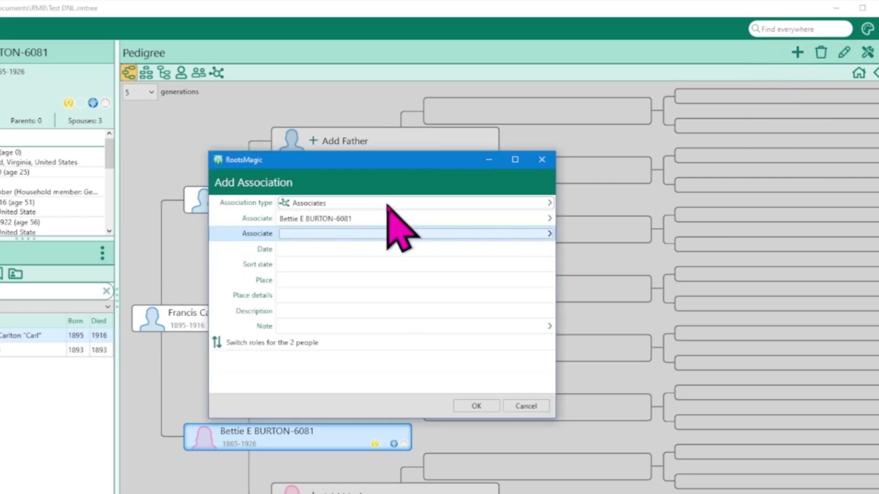
{"action": "left_click", "coordinate": [359, 234]}
{"action": "type", "text": "peak, eva"}
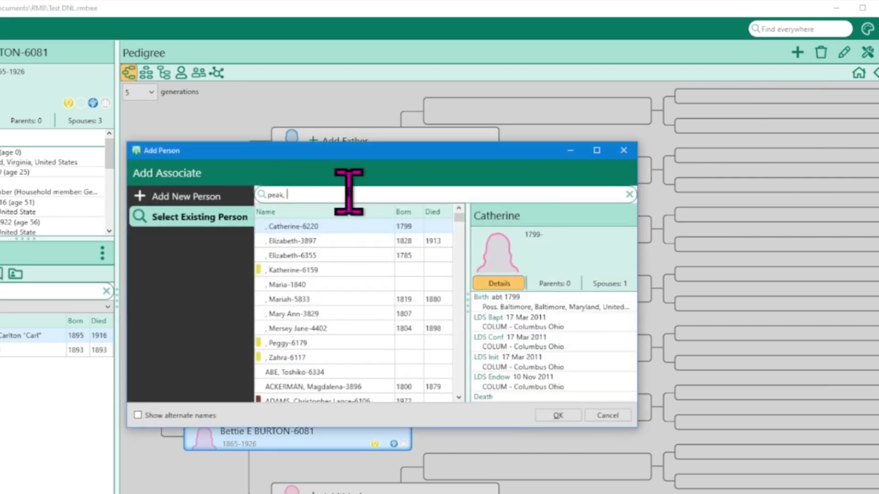
{"action": "left_click", "coordinate": [558, 415]}
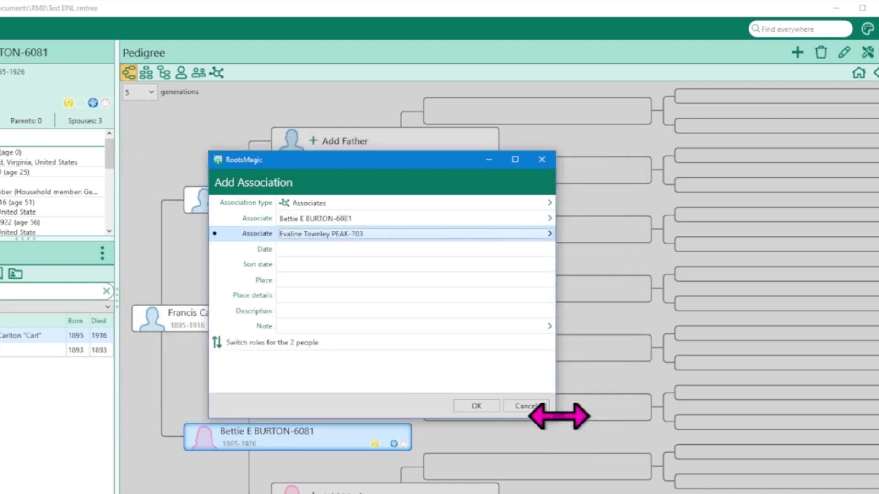
- Set the Associates association's place to Columbus, Franklin, Ohio, United States
{"action": "left_click", "coordinate": [353, 250]}
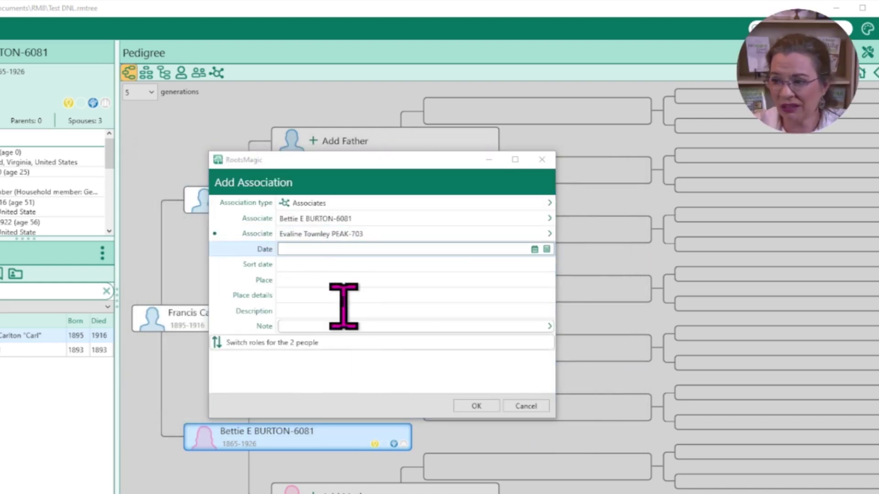
{"action": "left_click", "coordinate": [342, 281]}
{"action": "type", "text": "c"}
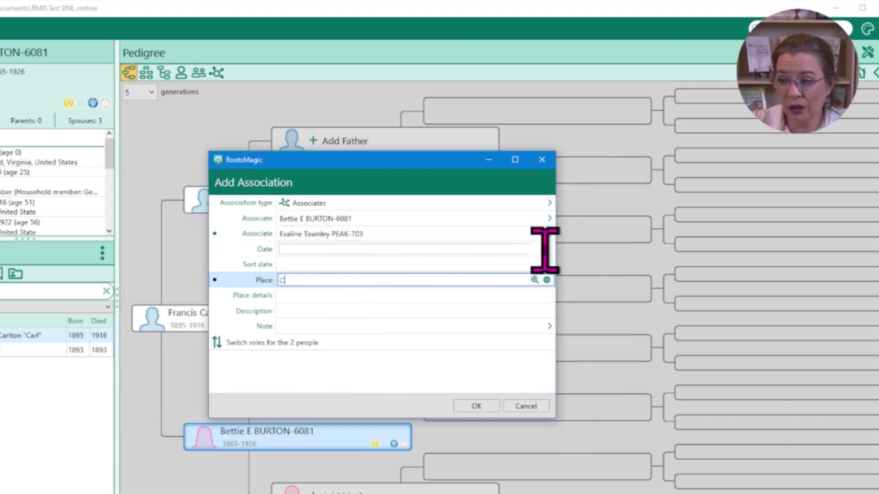
{"action": "type", "text": "olu"}
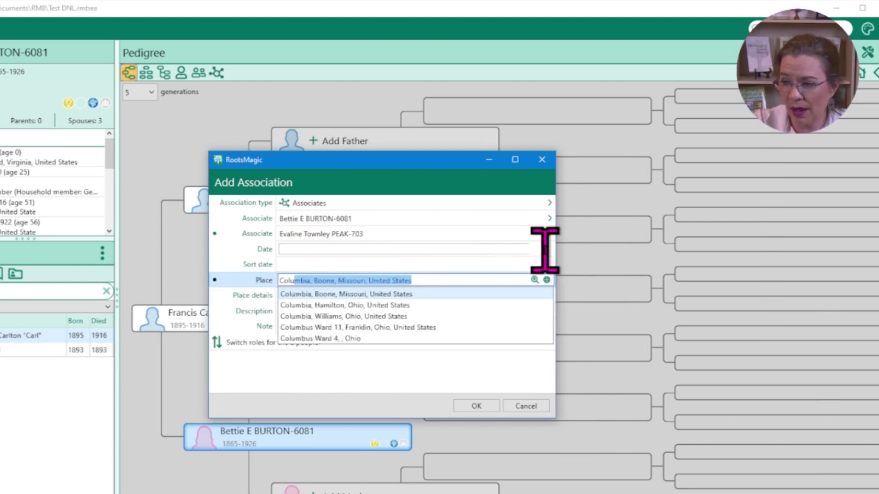
{"action": "type", "text": "mbus"}
- Paste a description of how the fiancé's mother remained part of the fiancée's life until her own death, and save the association
{"action": "left_click", "coordinate": [411, 311]}
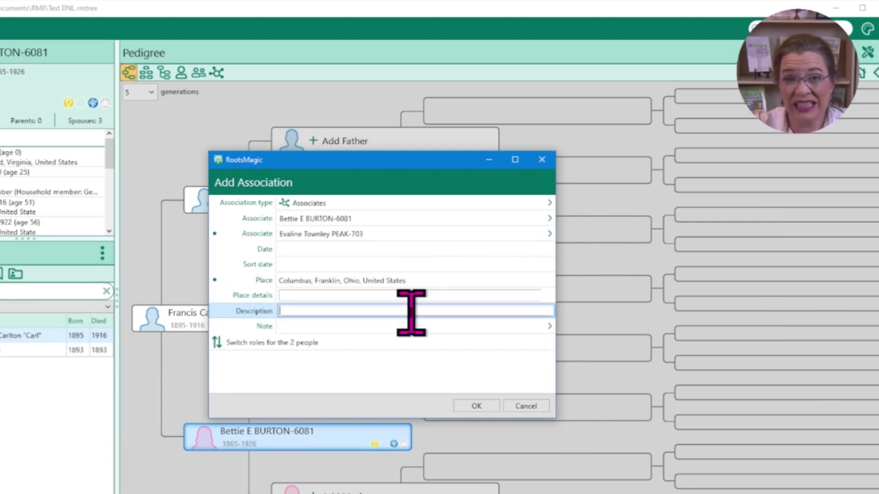
{"action": "key", "text": "ctrl+v"}
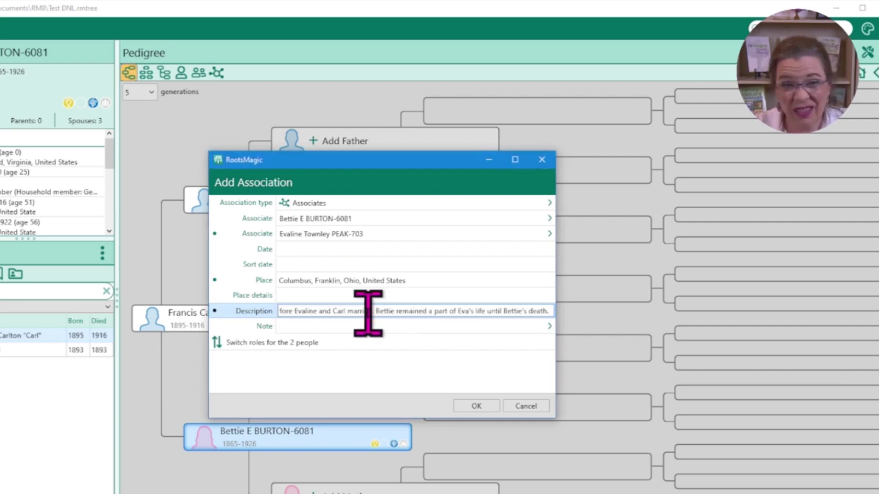
{"action": "key", "text": "Home"}
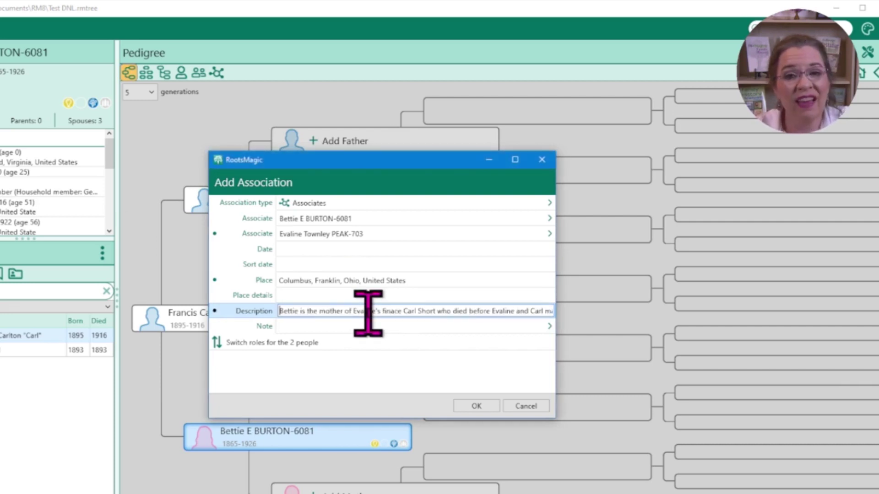
{"action": "left_click", "coordinate": [480, 408]}
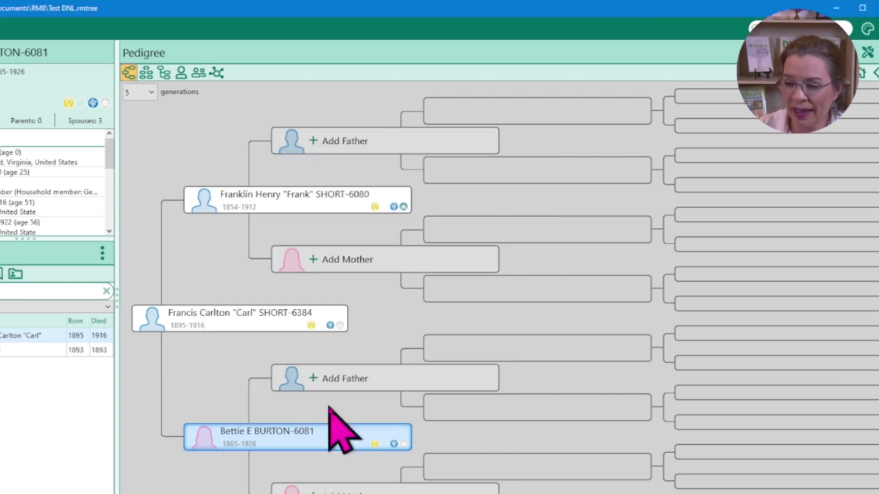
- Examine the Associate entry in the mother's fact list, close her record and select her son in the pedigree
{"action": "double_click", "coordinate": [254, 437]}
{"action": "scroll", "coordinate": [316, 280], "scroll_direction": "down", "scroll_amount": 5}
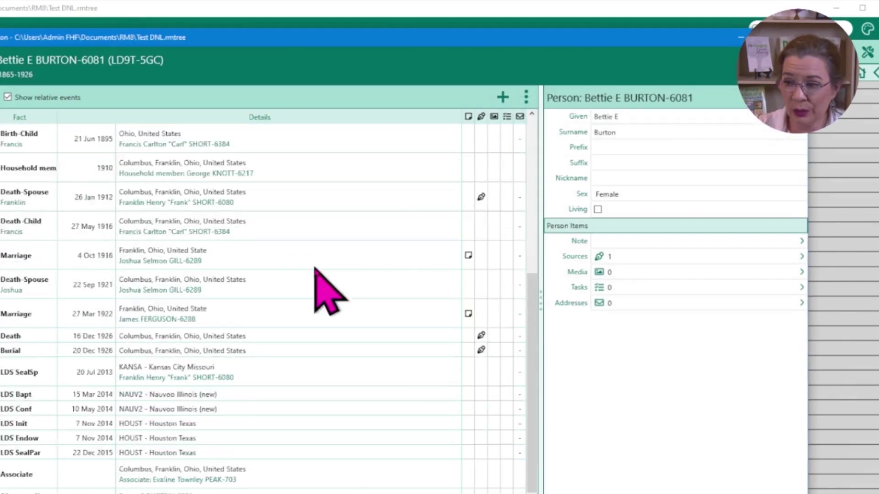
{"action": "scroll", "coordinate": [343, 353], "scroll_direction": "down", "scroll_amount": 3}
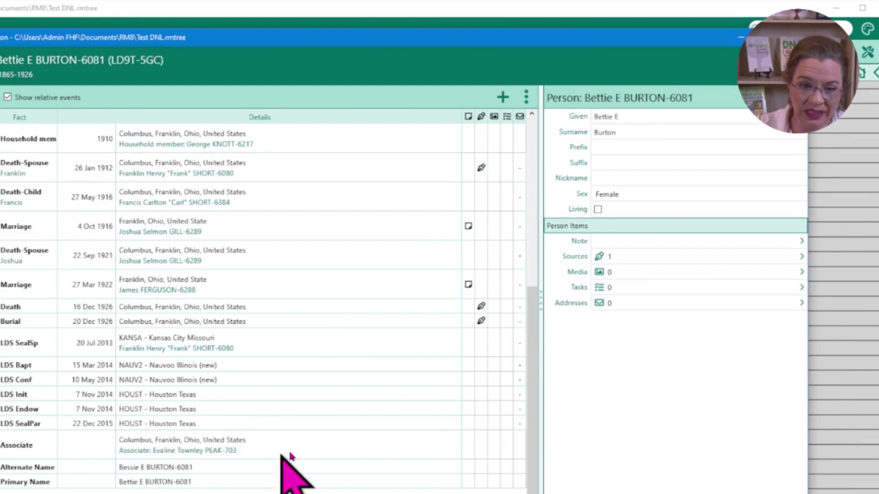
{"action": "key", "text": "Escape"}
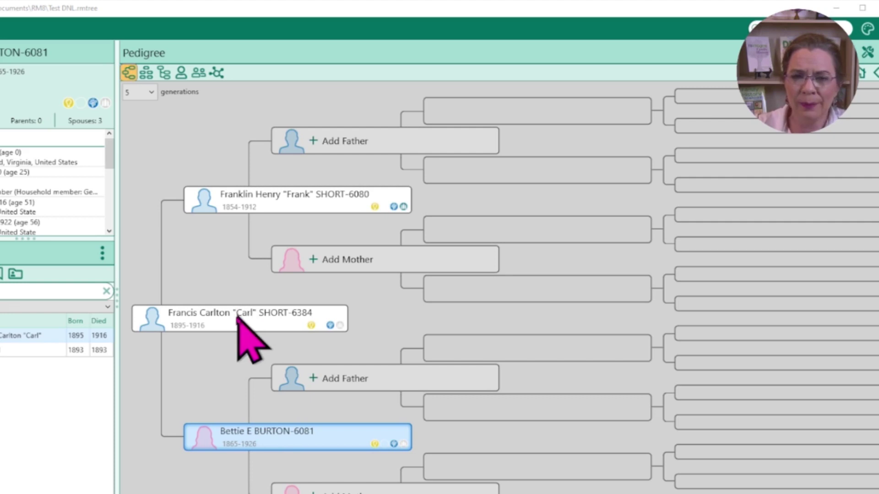
{"action": "left_click", "coordinate": [212, 322]}
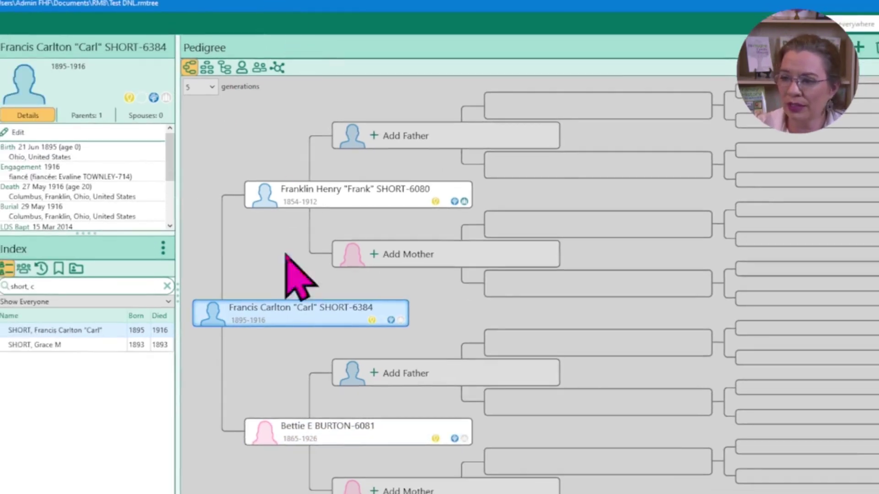
- Open the fiancé's record, replace the fiancée in his Engagement association with her correct record born in 1893, and save the change
{"action": "double_click", "coordinate": [284, 309]}
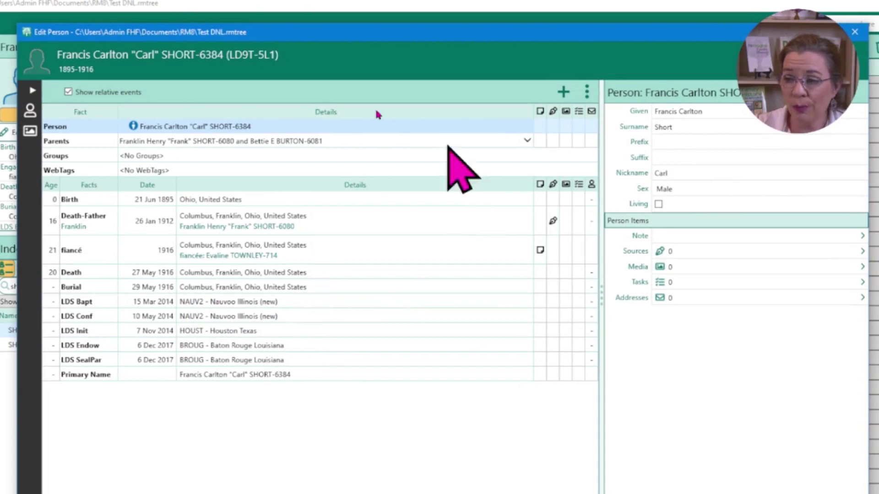
{"action": "left_click", "coordinate": [305, 255]}
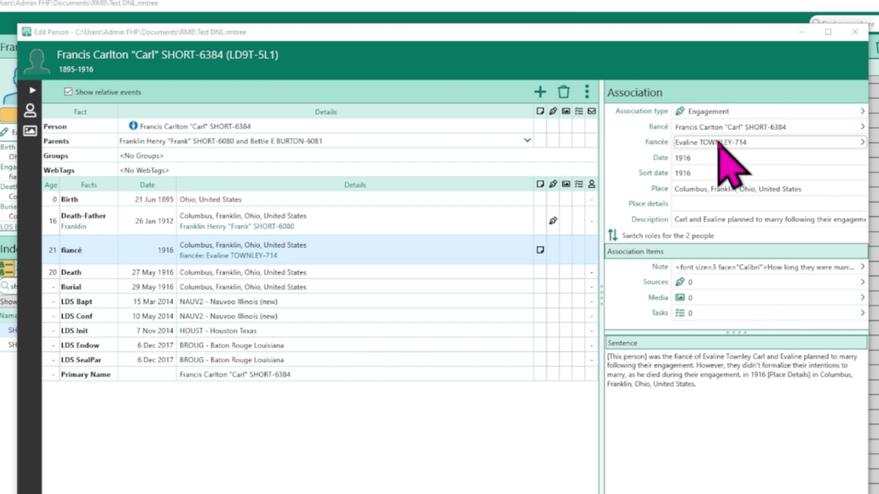
{"action": "left_click", "coordinate": [733, 142]}
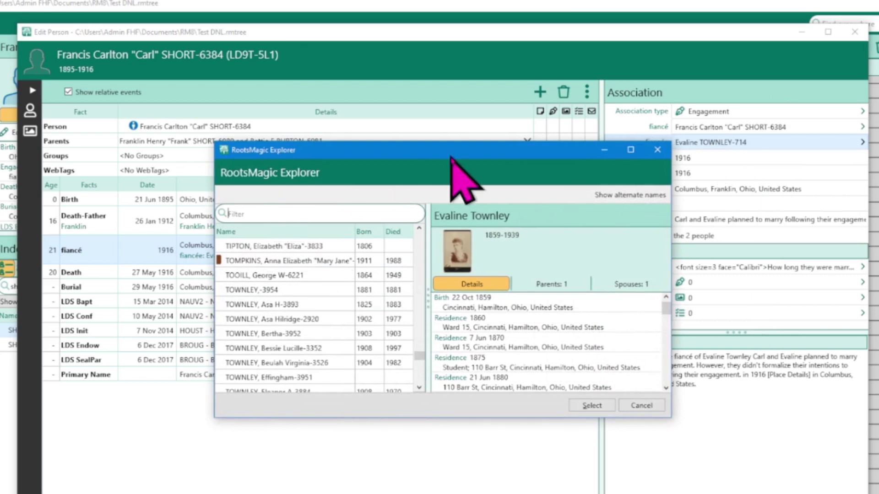
{"action": "type", "text": "peak, eva"}
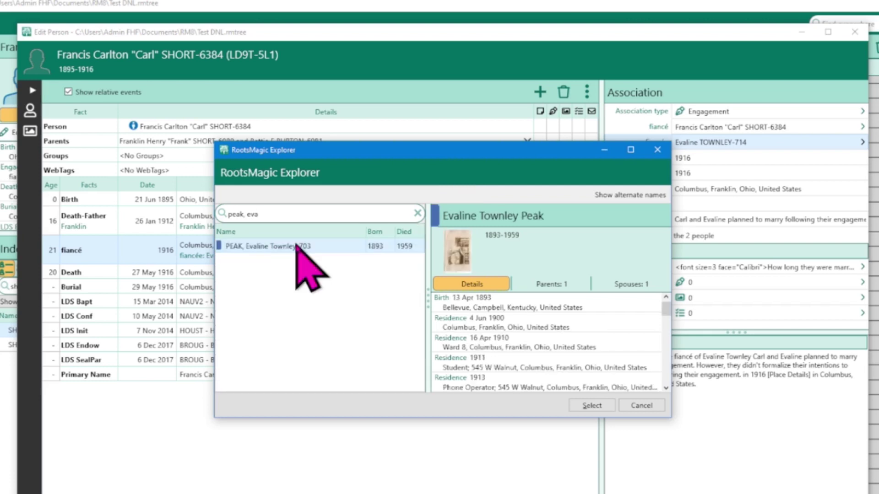
{"action": "left_click", "coordinate": [595, 406]}
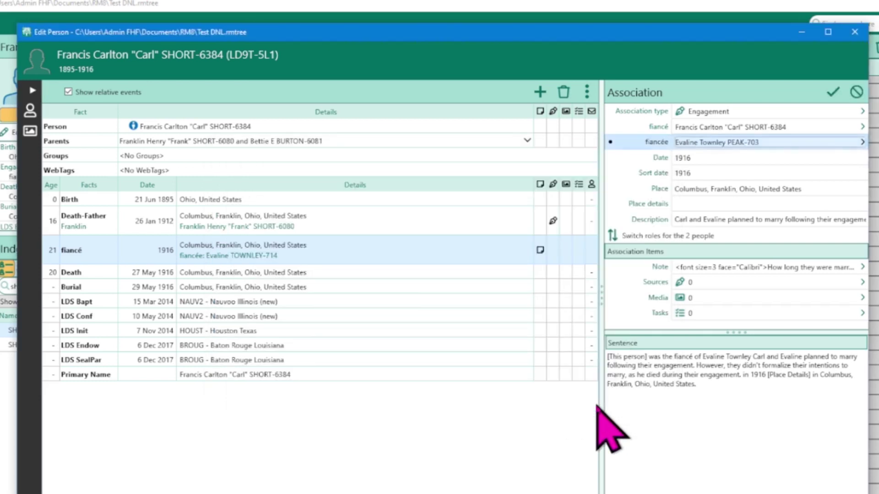
{"action": "left_click", "coordinate": [833, 94]}
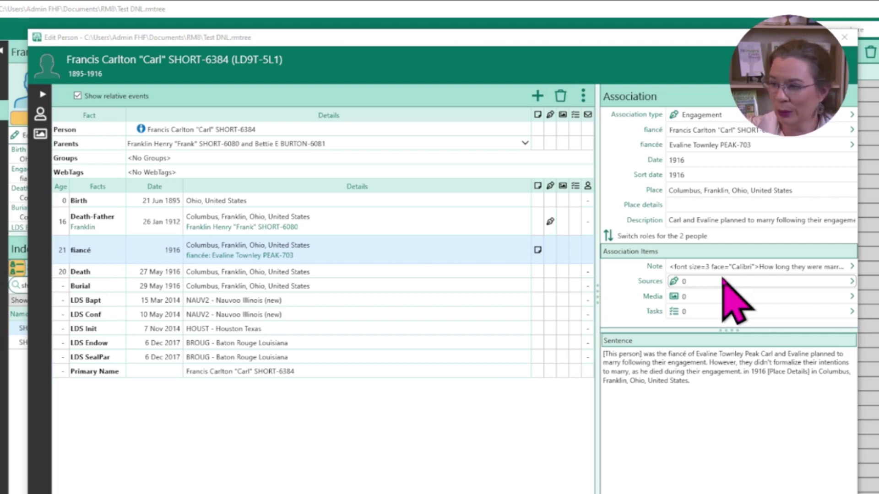
{"action": "left_click", "coordinate": [790, 282]}
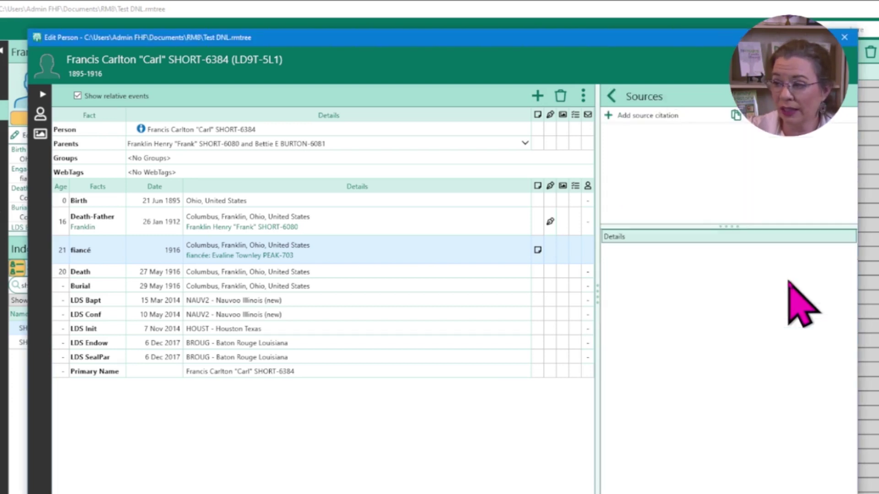
{"action": "left_click", "coordinate": [631, 116]}
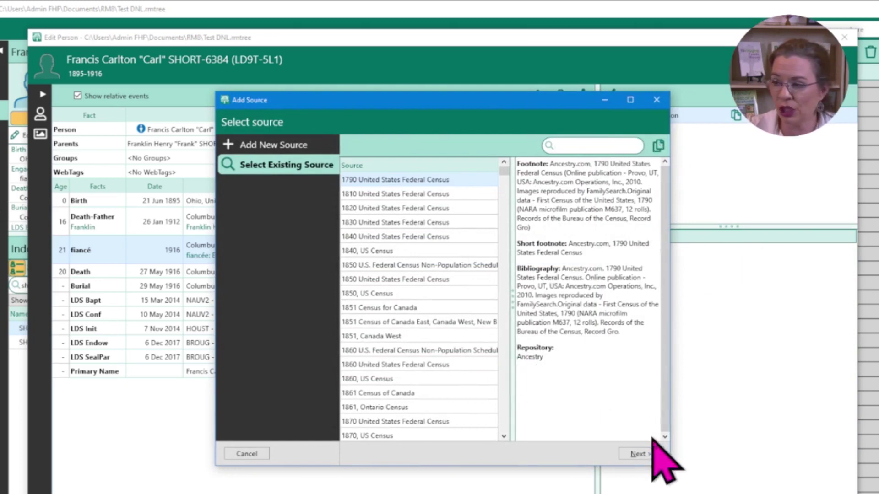
{"action": "left_click", "coordinate": [647, 454]}
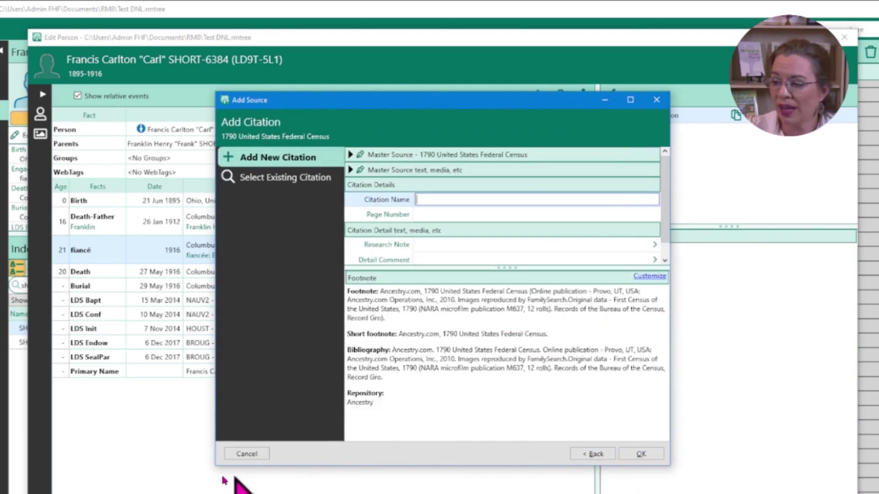
{"action": "left_click", "coordinate": [249, 455]}
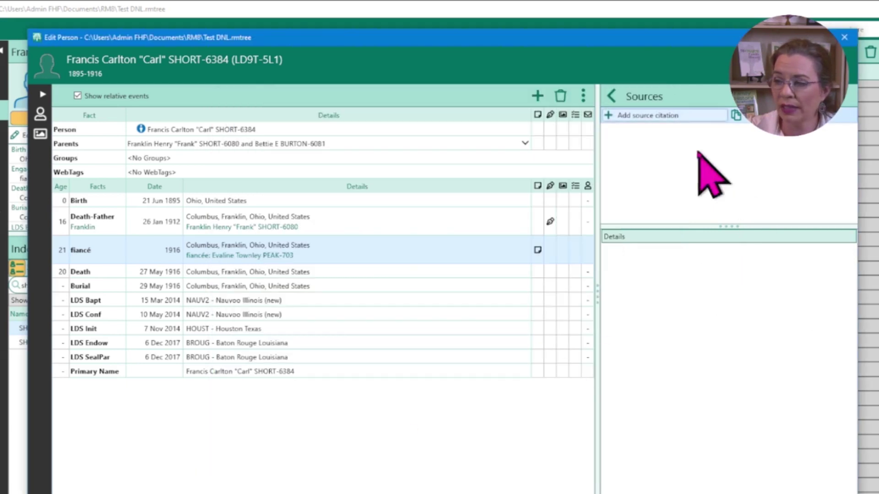
{"action": "left_click", "coordinate": [611, 96]}
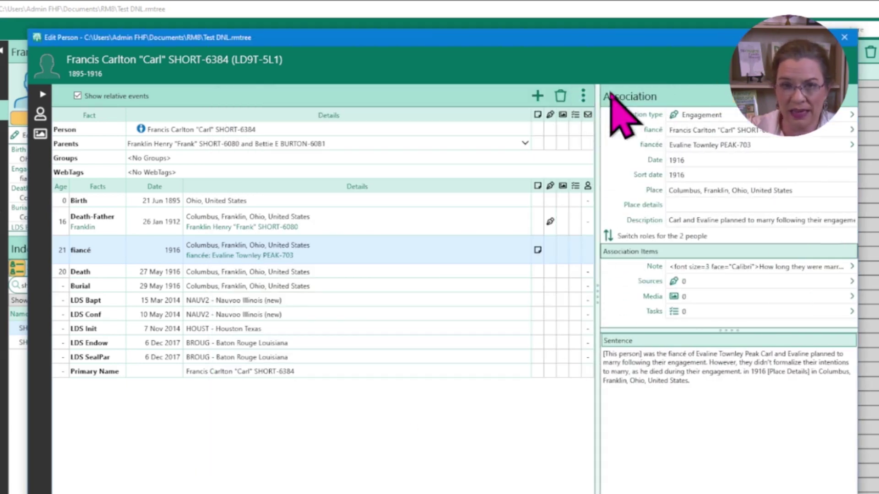
{"action": "left_click", "coordinate": [842, 297]}
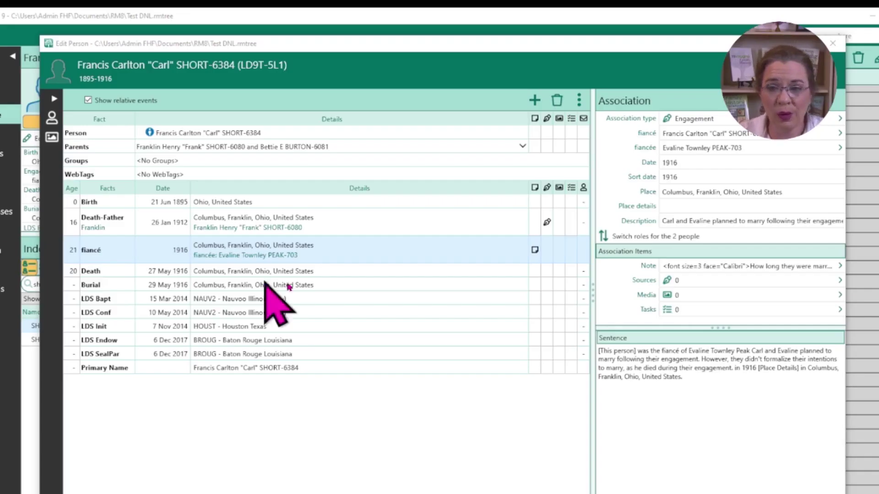
{"action": "right_click", "coordinate": [304, 256]}
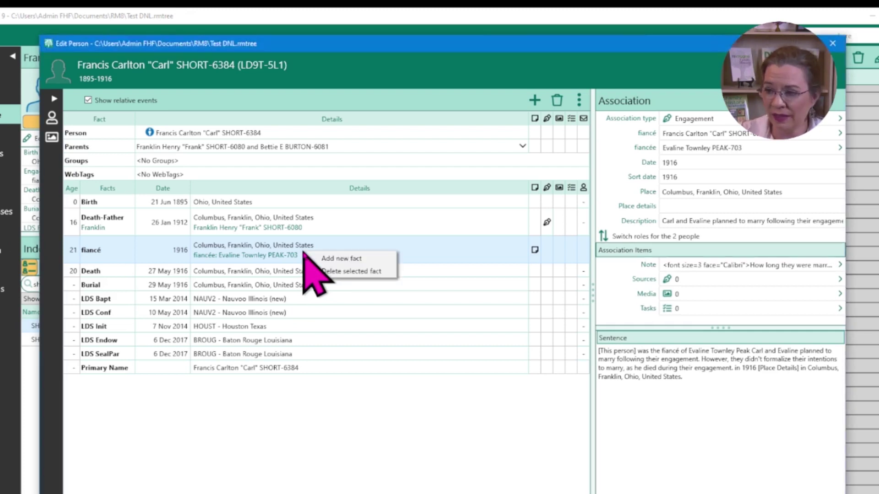
{"action": "left_click", "coordinate": [382, 272]}
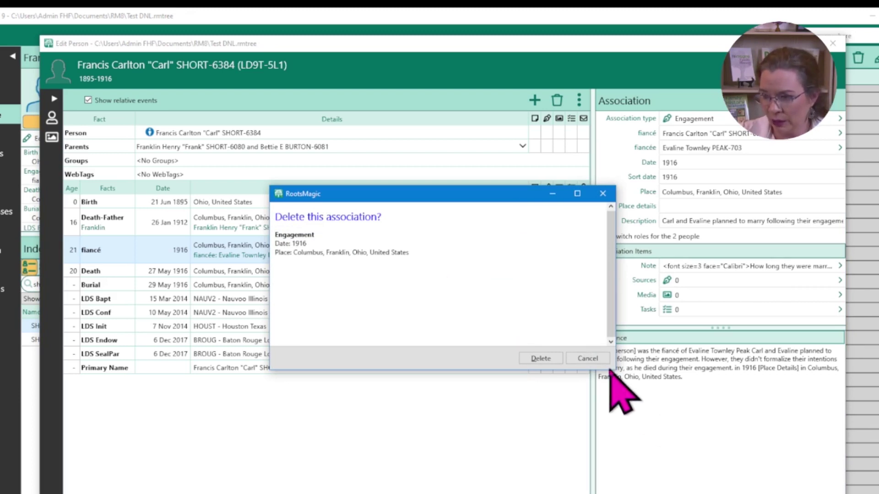
{"action": "left_click", "coordinate": [586, 359]}
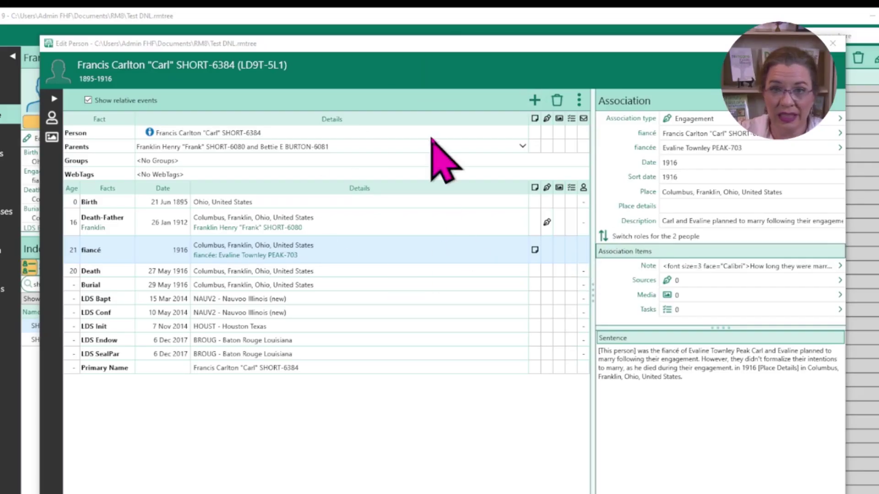
{"action": "left_click", "coordinate": [536, 101]}
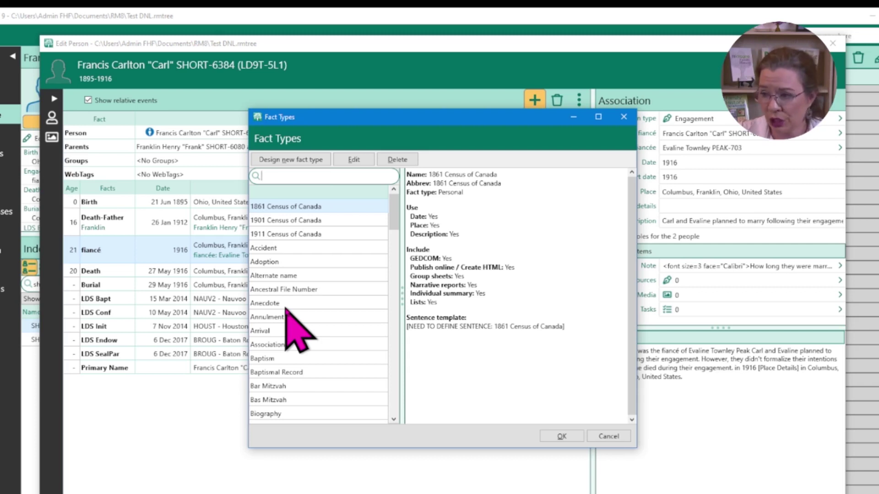
{"action": "left_click", "coordinate": [265, 346]}
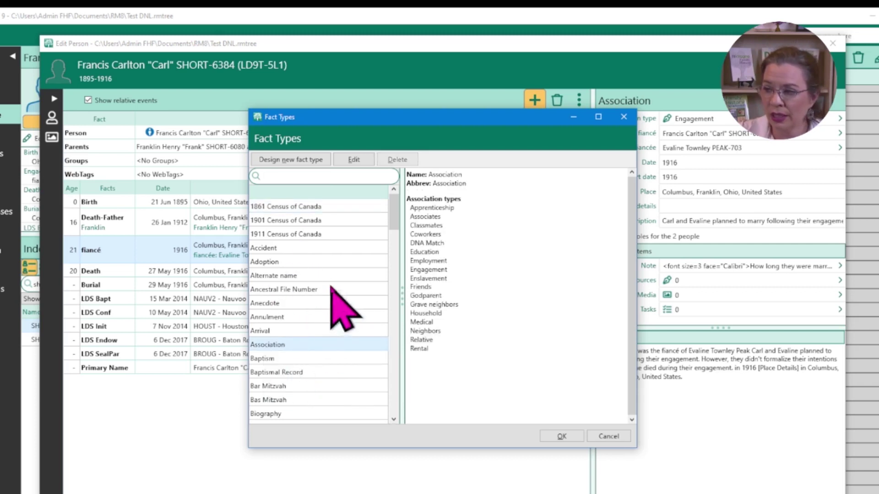
{"action": "left_click", "coordinate": [562, 436]}
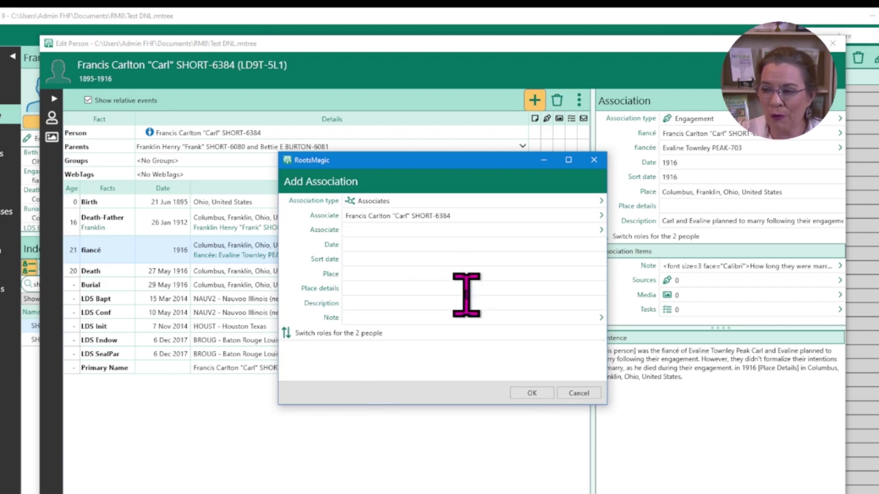
{"action": "left_click", "coordinate": [578, 393]}
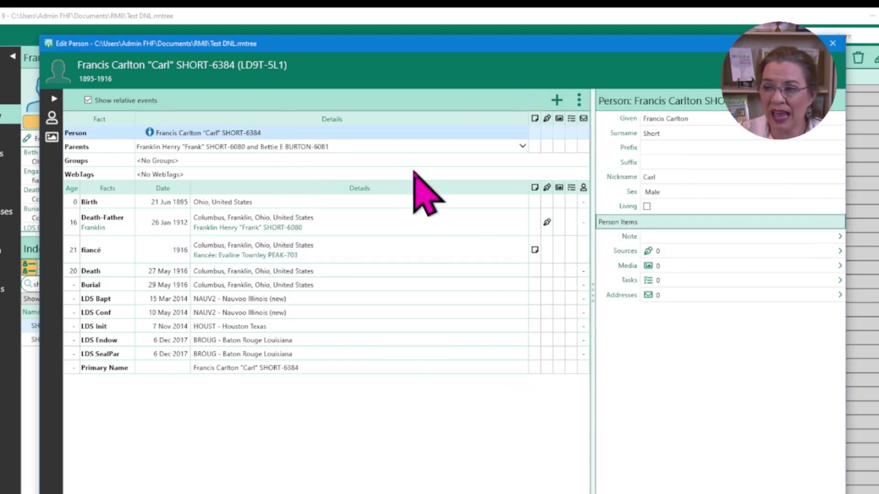
- Close the fiancé's record, look through the family and descendants views, and show the Associations view
{"action": "left_click", "coordinate": [833, 43]}
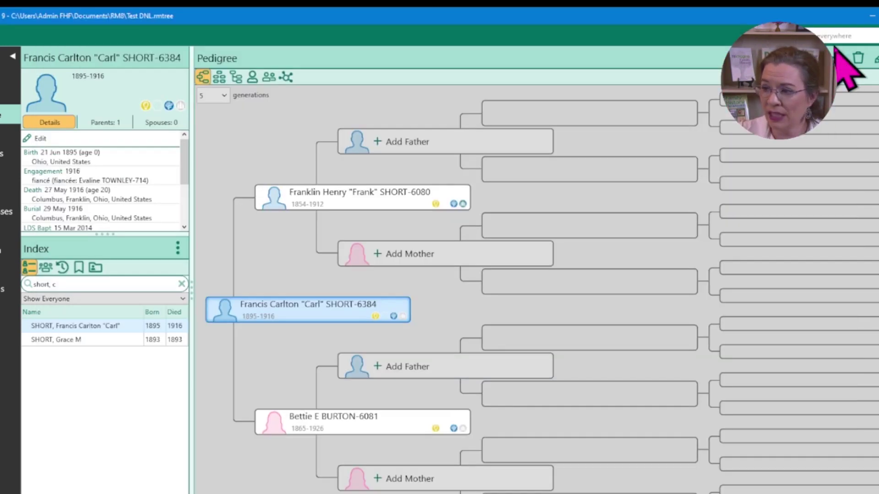
{"action": "left_click", "coordinate": [220, 78]}
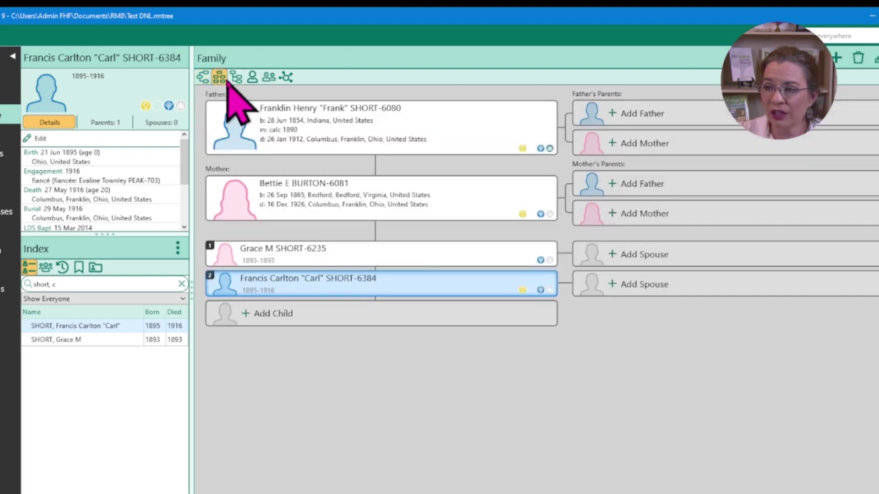
{"action": "left_click", "coordinate": [236, 78]}
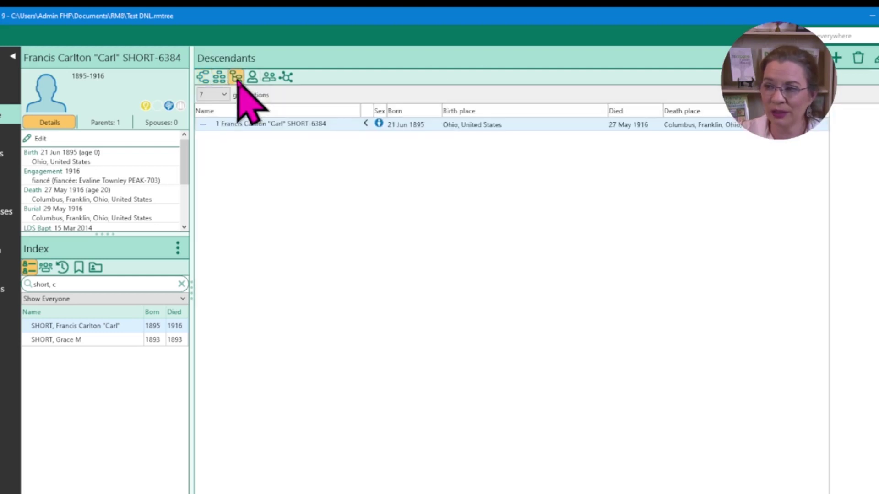
{"action": "left_click", "coordinate": [252, 77]}
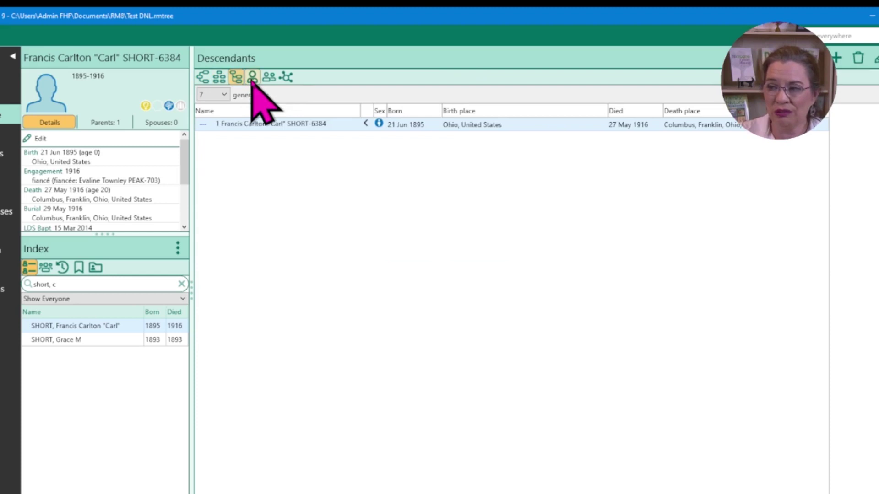
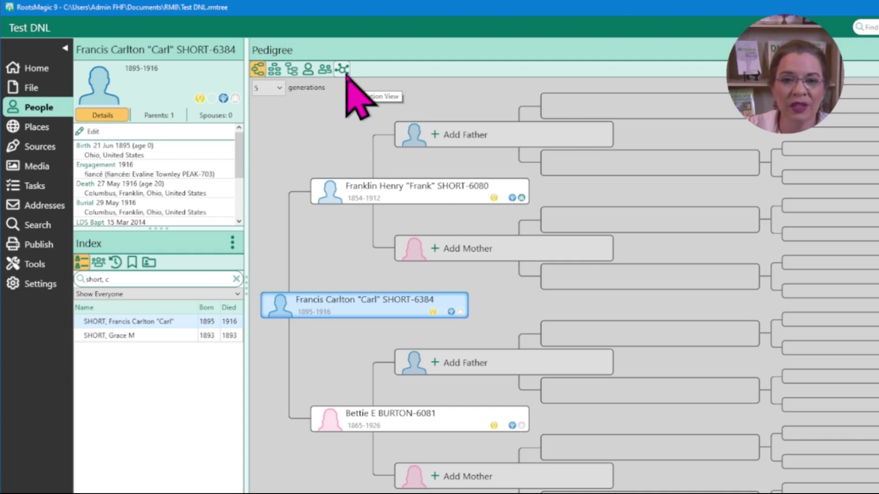
{"action": "left_click", "coordinate": [342, 69]}
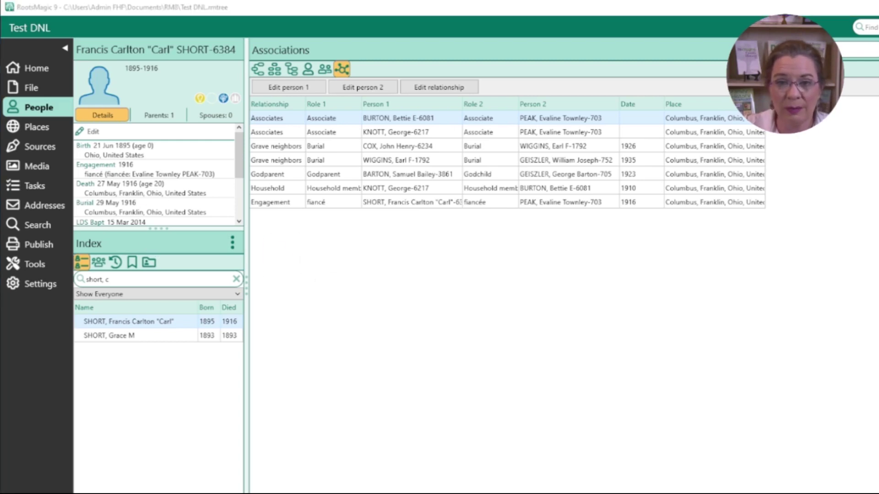
- Sort the associations list by Relationship, Person 1, Role 2, Person 2 and Place, and examine the godparent's record from the Godparent association
{"action": "left_click", "coordinate": [270, 104]}
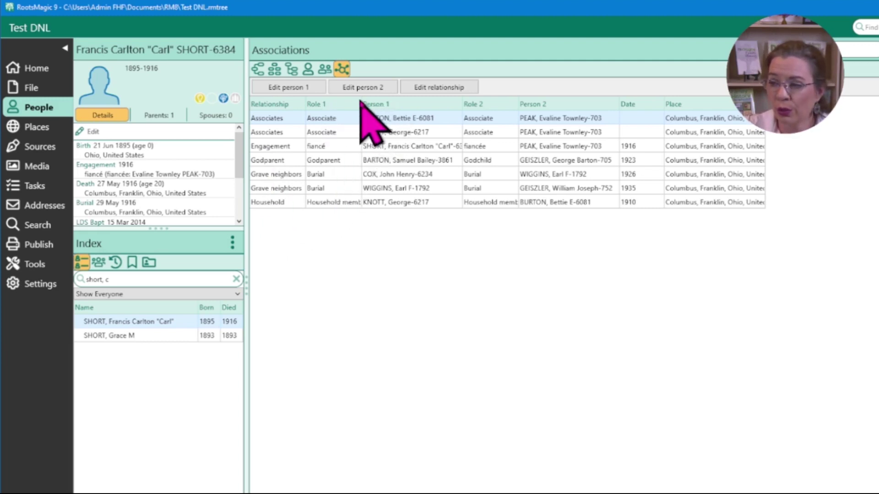
{"action": "left_click", "coordinate": [394, 104]}
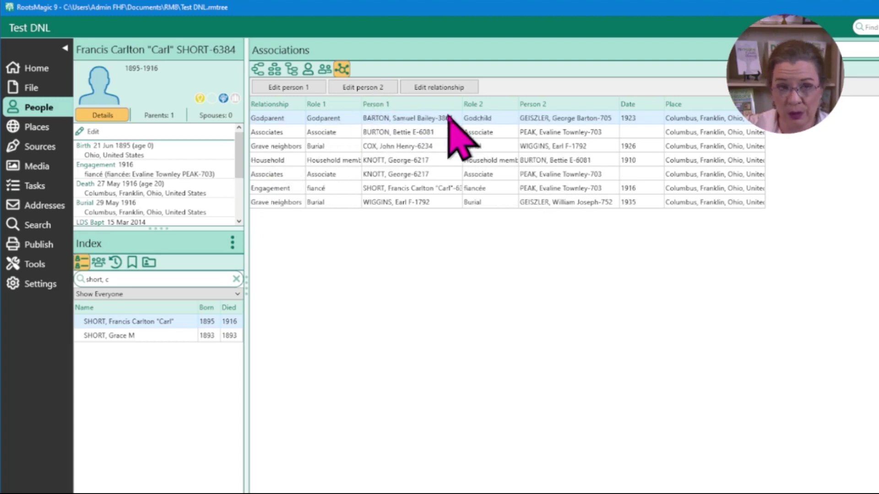
{"action": "left_click", "coordinate": [506, 105]}
{"action": "left_click", "coordinate": [587, 104]}
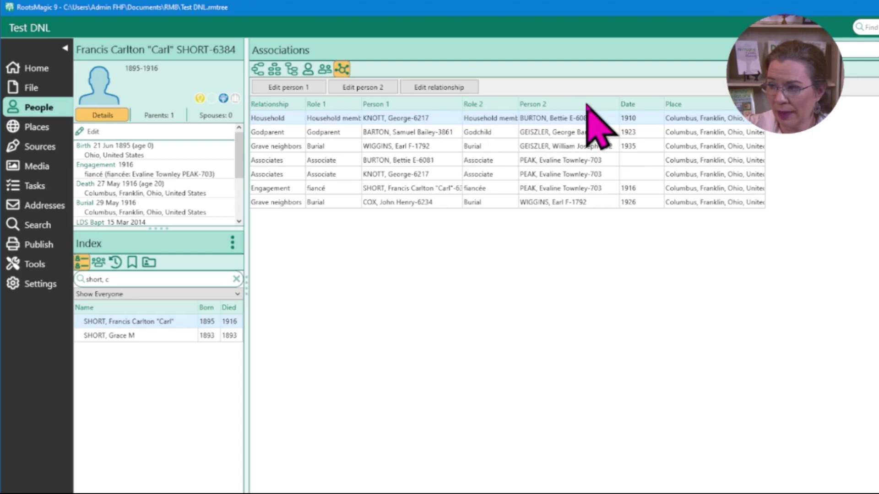
{"action": "left_click", "coordinate": [700, 109]}
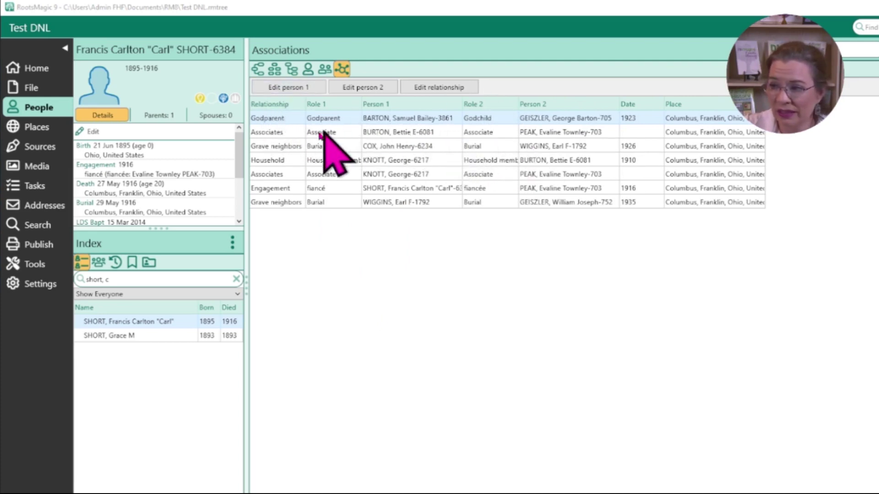
{"action": "left_click", "coordinate": [299, 89]}
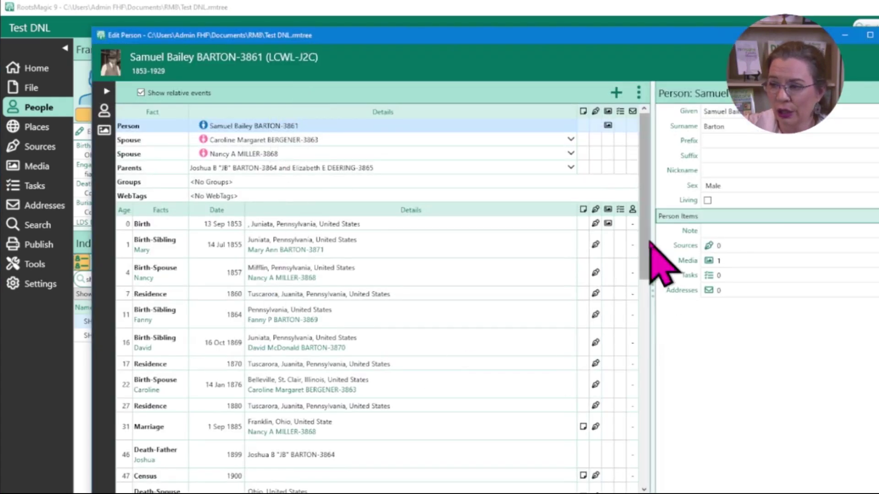
{"action": "left_click", "coordinate": [643, 266]}
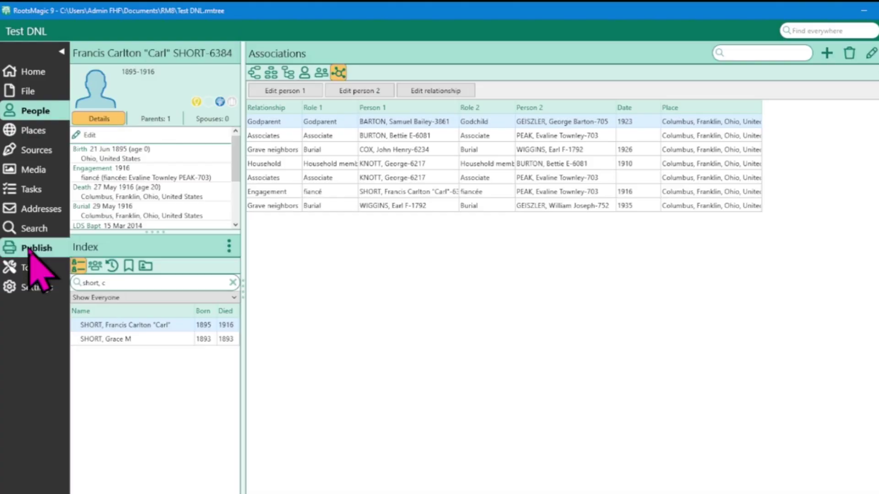
- Open the Narrative Report settings and make the fiancée born in 1893 the report's start person
{"action": "left_click", "coordinate": [29, 249]}
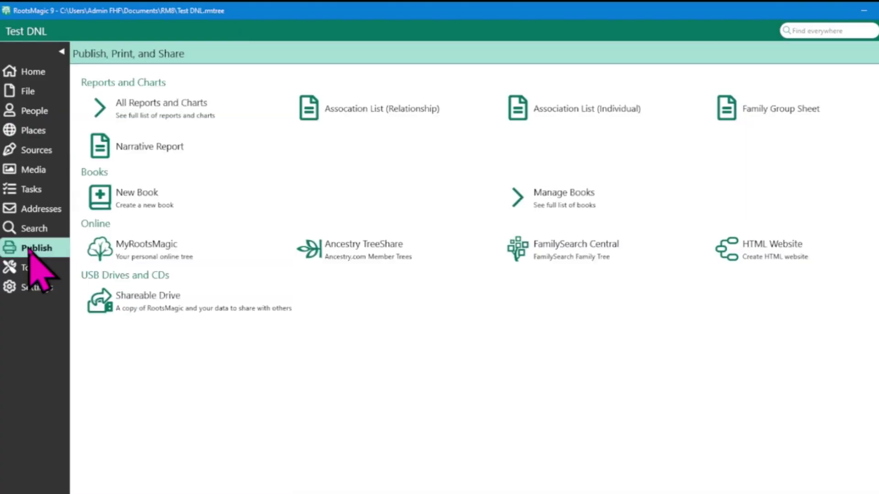
{"action": "left_click", "coordinate": [153, 148]}
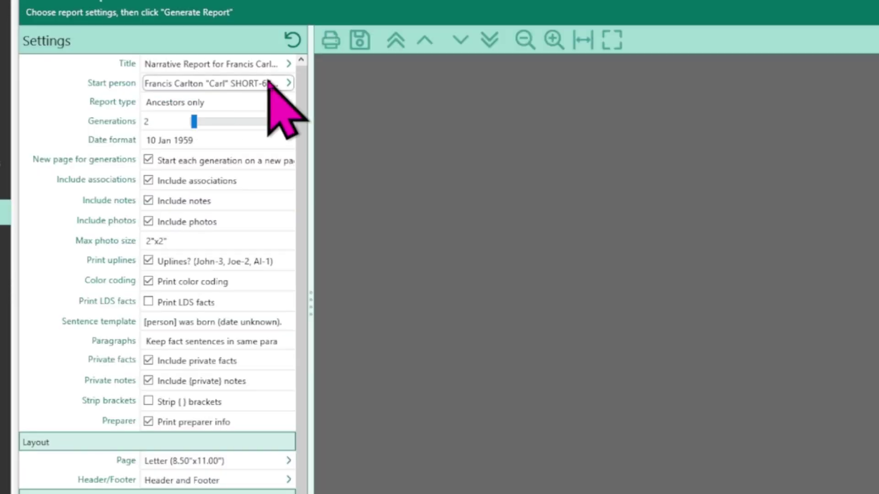
{"action": "left_click", "coordinate": [212, 84]}
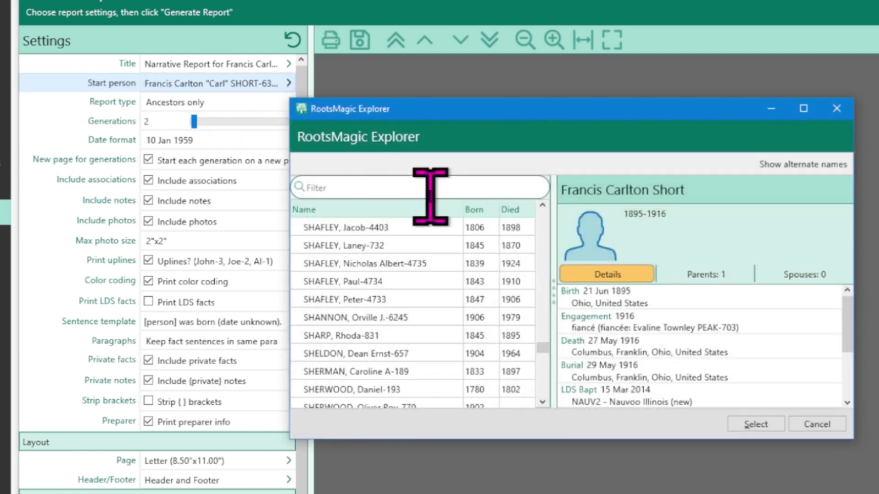
{"action": "type", "text": "peak, e"}
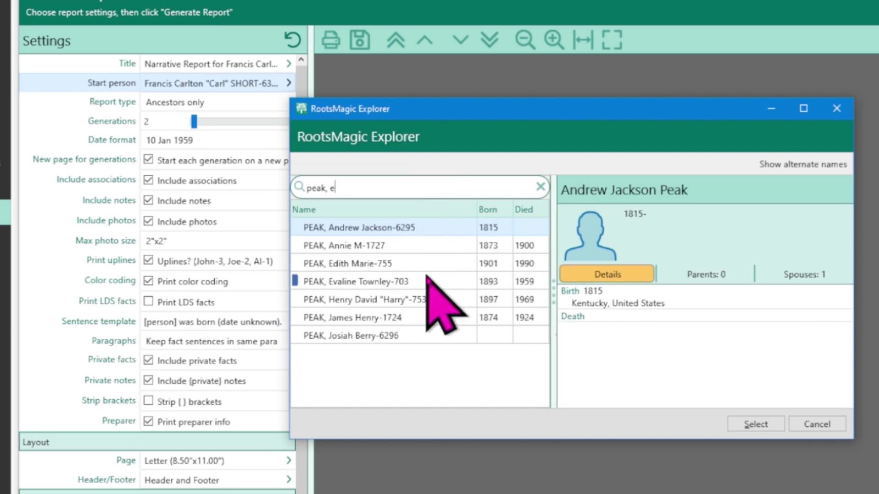
{"action": "left_click", "coordinate": [422, 281]}
{"action": "left_click", "coordinate": [761, 424]}
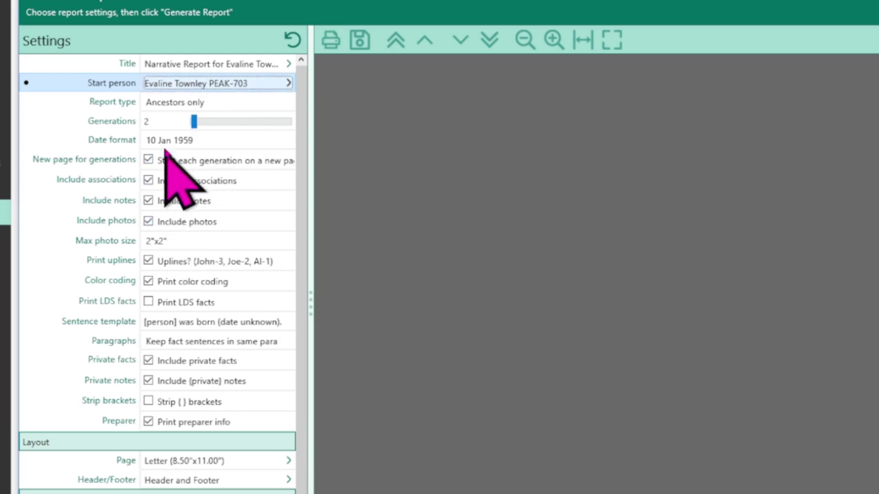
- Turn the Include associations option off and back on, and generate the narrative report
{"action": "left_click", "coordinate": [148, 181]}
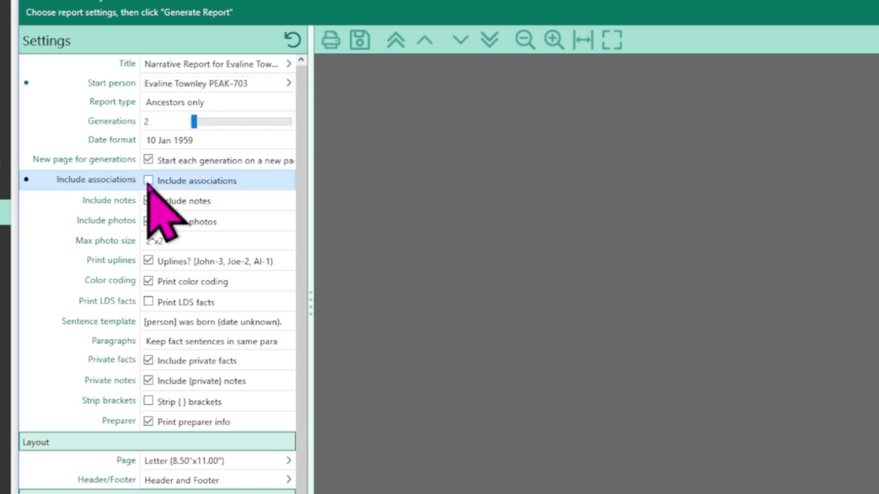
{"action": "left_click", "coordinate": [148, 180]}
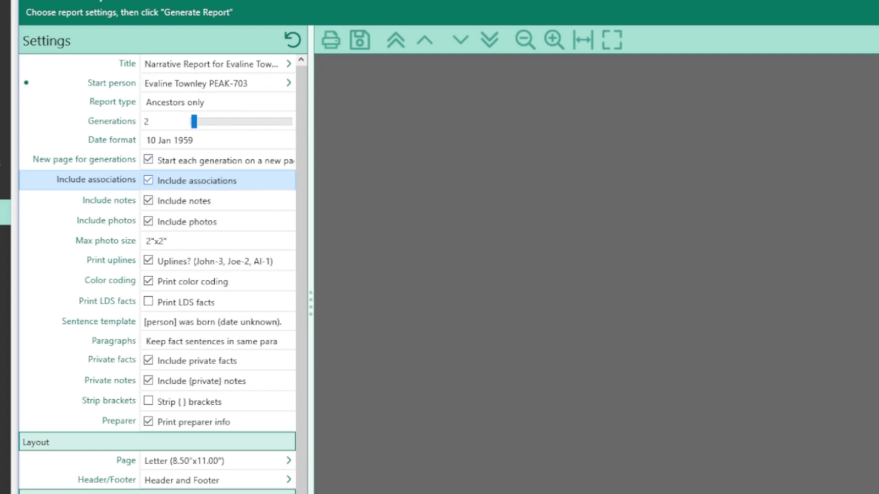
{"action": "scroll", "coordinate": [124, 492], "scroll_direction": "down", "scroll_amount": 1}
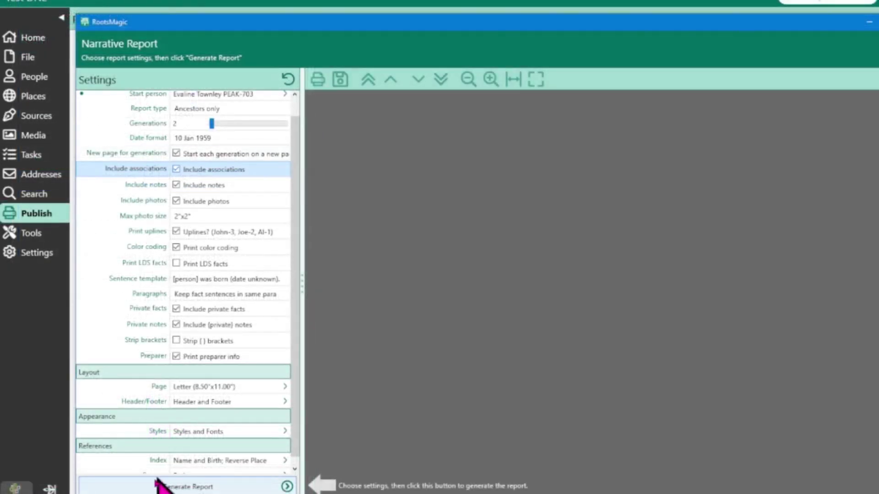
{"action": "left_click", "coordinate": [162, 486]}
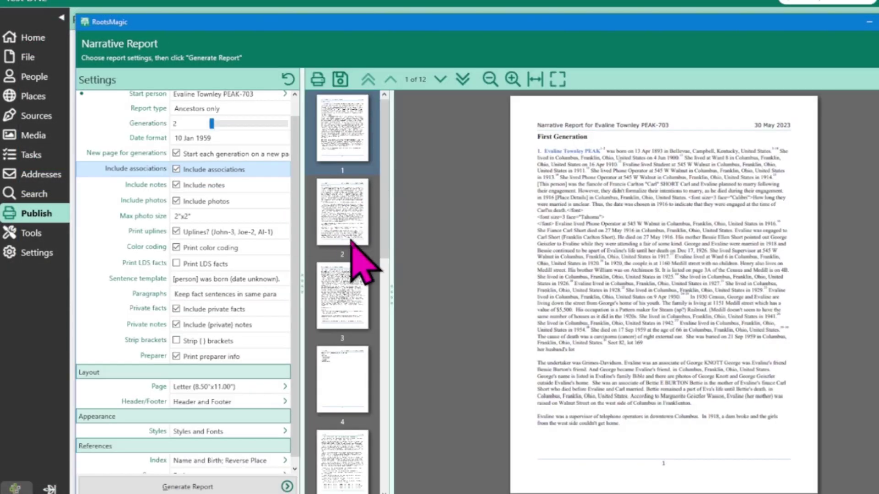
- Enlarge the report preview and read page 1 for the engagement and associate sentences about the fiancée
{"action": "left_click", "coordinate": [513, 79]}
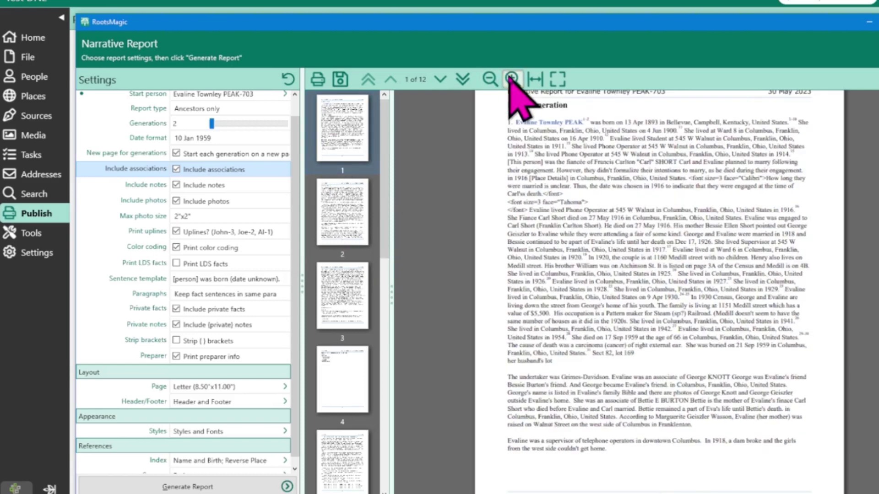
{"action": "left_click", "coordinate": [513, 78]}
{"action": "left_click", "coordinate": [513, 78]}
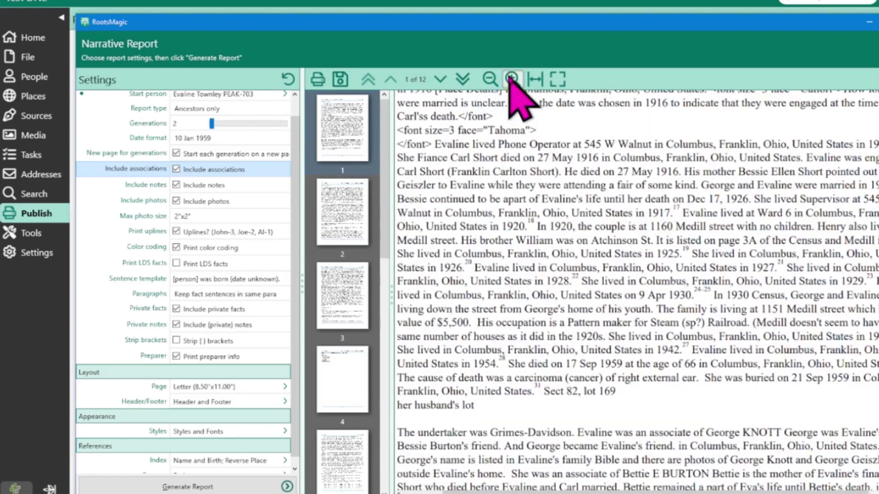
{"action": "scroll", "coordinate": [481, 338], "scroll_direction": "up", "scroll_amount": 5}
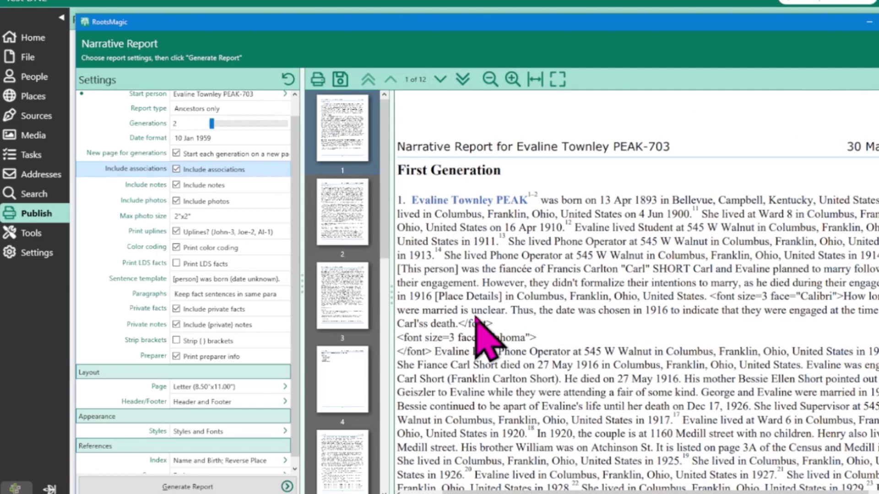
{"action": "scroll", "coordinate": [588, 366], "scroll_direction": "down", "scroll_amount": 3}
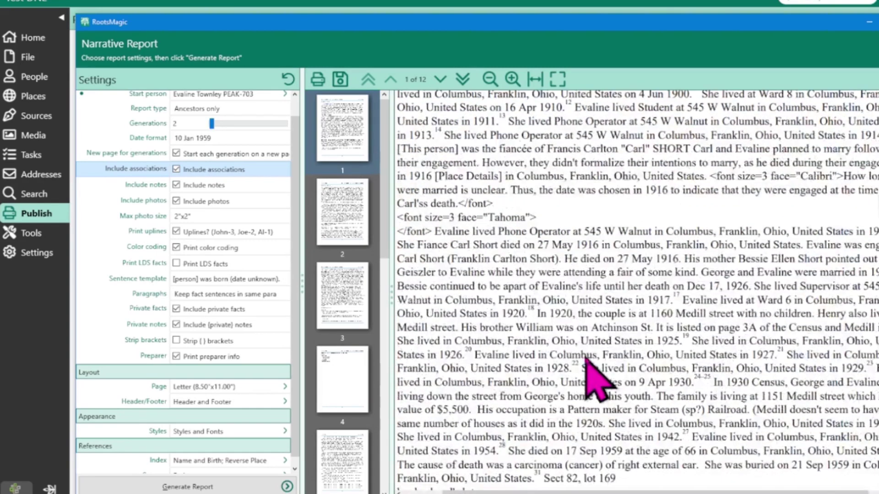
{"action": "scroll", "coordinate": [588, 371], "scroll_direction": "down", "scroll_amount": 7}
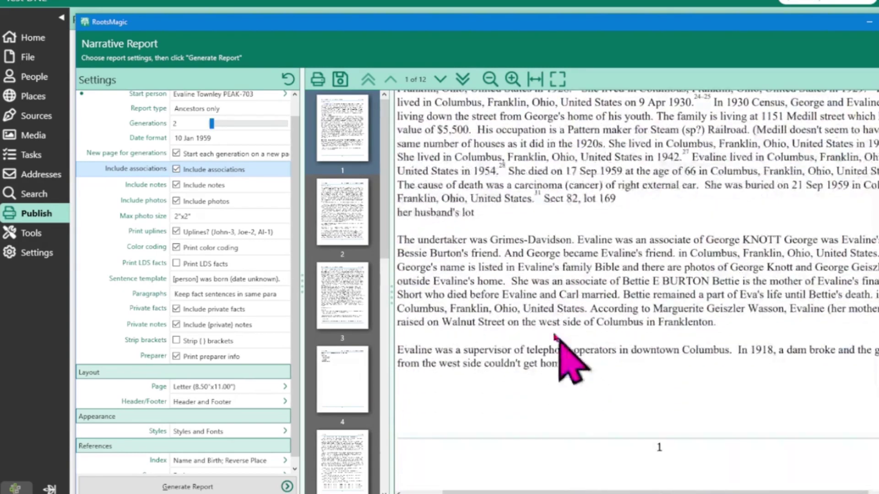